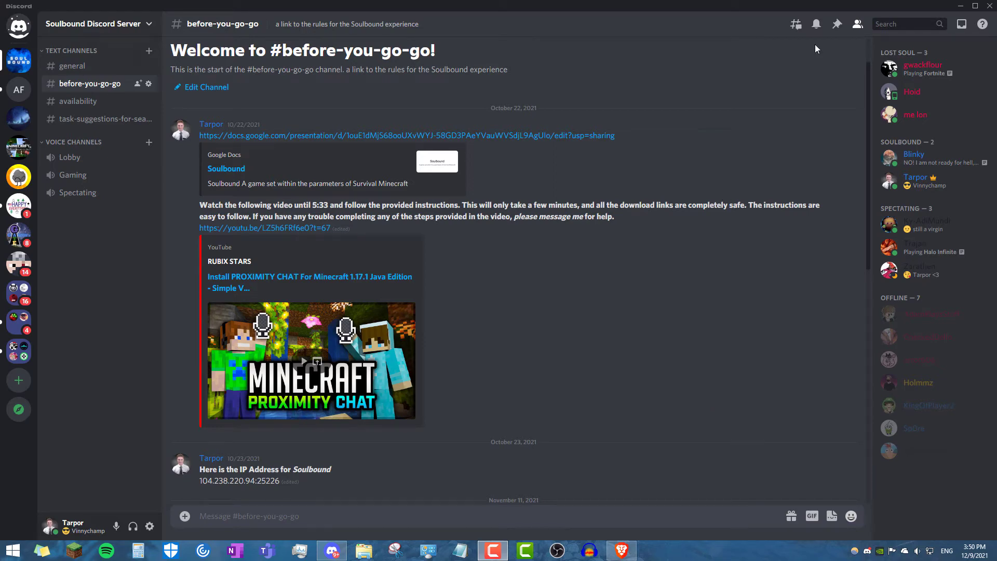
# Minimize Discord so the browser showing the Soulbound server's file manager is in front.
pyautogui.click(960, 5)
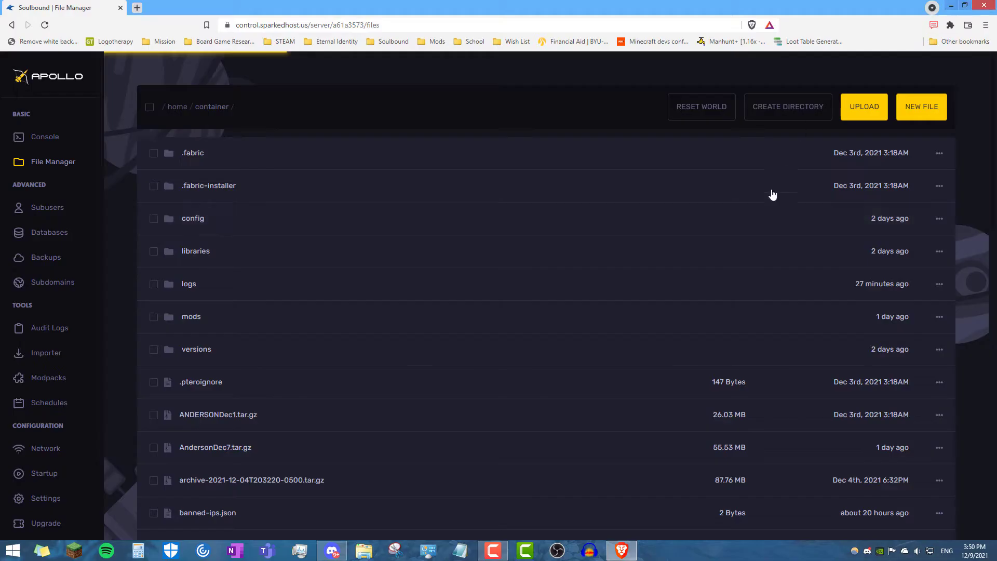
# Pull a new tab into its own browser window and search Google for 'simple voice chat'.
pyautogui.click(137, 8)
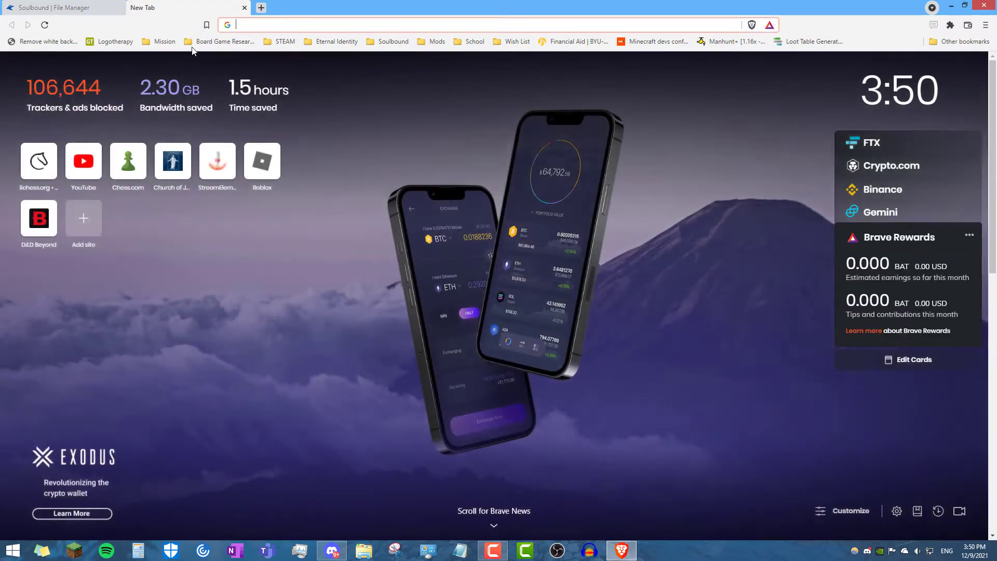
pyautogui.moveTo(156, 7)
pyautogui.mouseDown()
pyautogui.moveTo(134, 179)
pyautogui.moveTo(156, 2)
pyautogui.mouseUp()
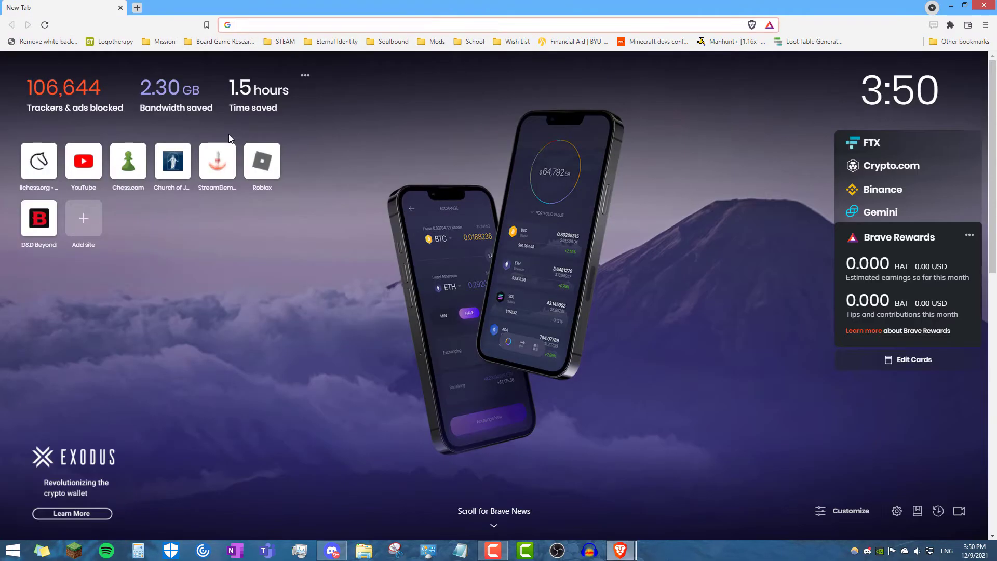
pyautogui.click(298, 25)
pyautogui.click(270, 297)
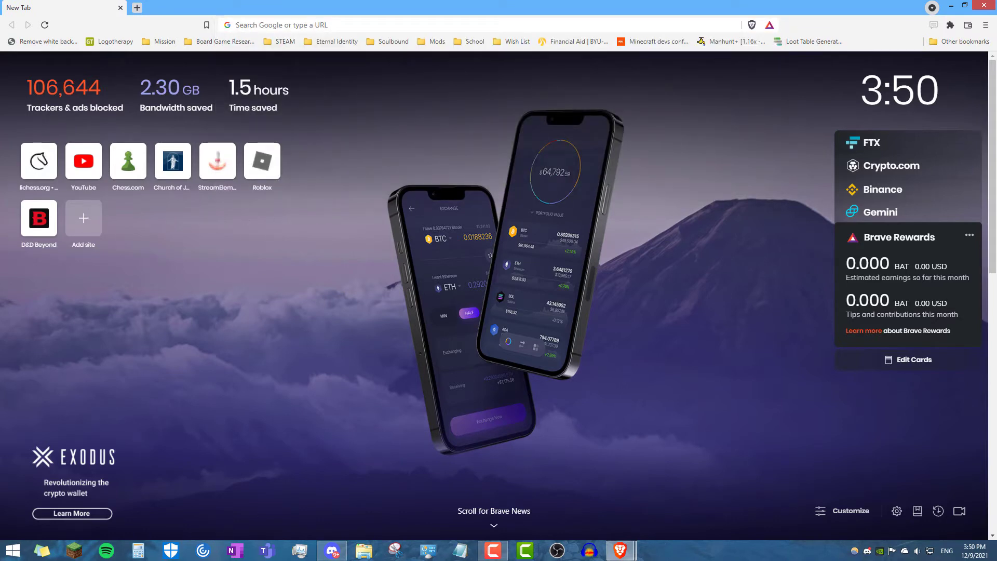
pyautogui.click(531, 23)
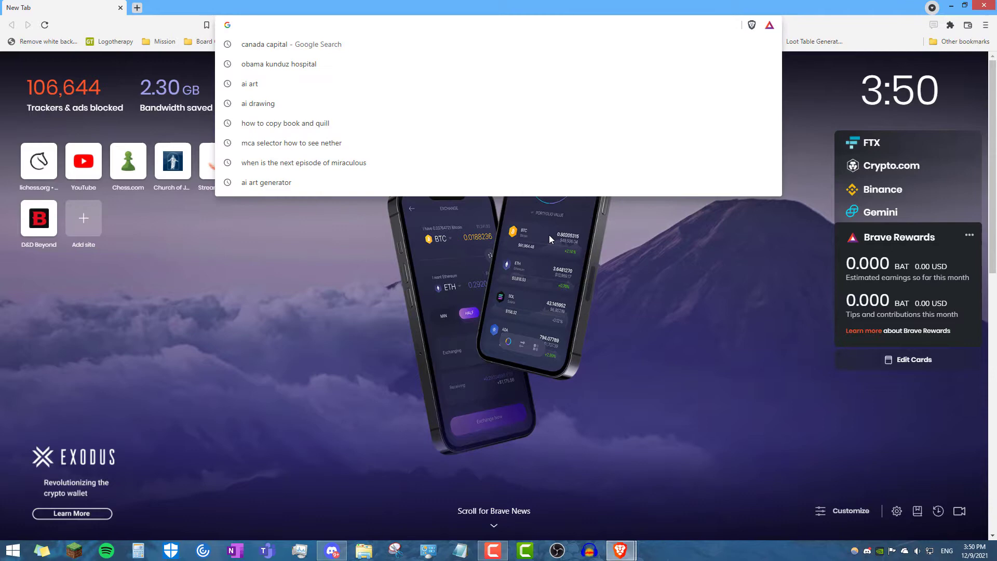
pyautogui.write('simple voic')
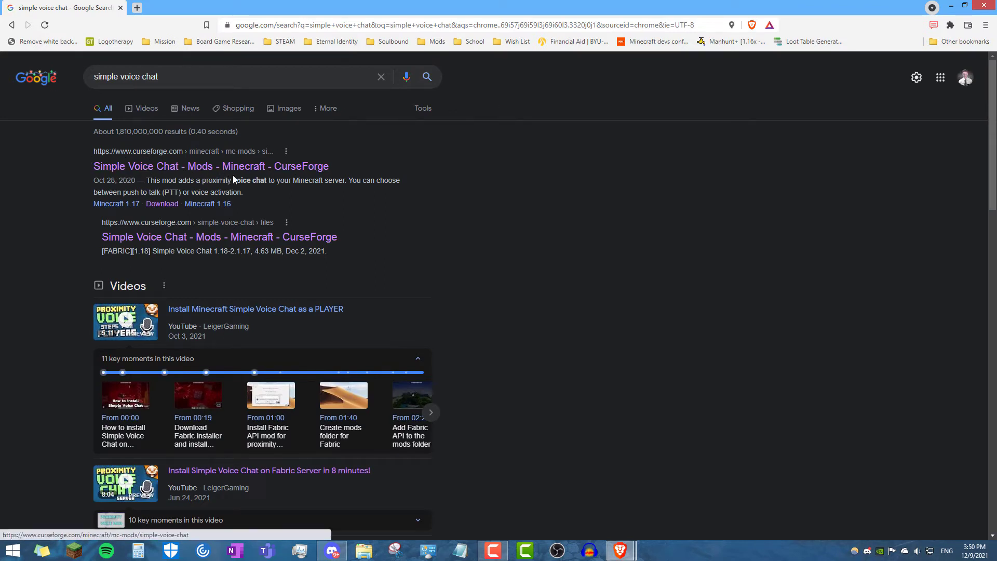
# Open the Simple Voice Chat CurseForge page and go to its Files list.
pyautogui.click(306, 172)
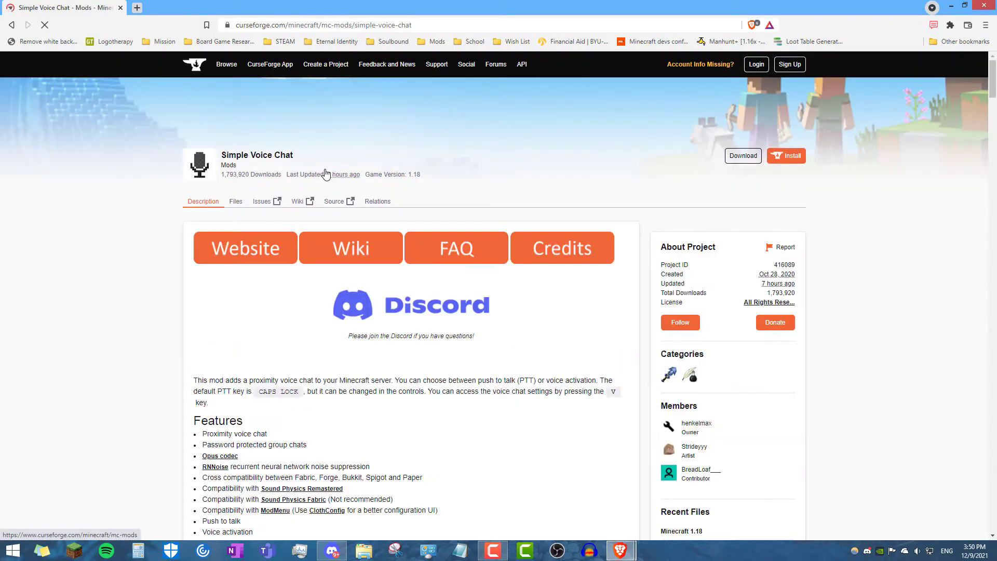
pyautogui.scroll(-5, 147, 329)
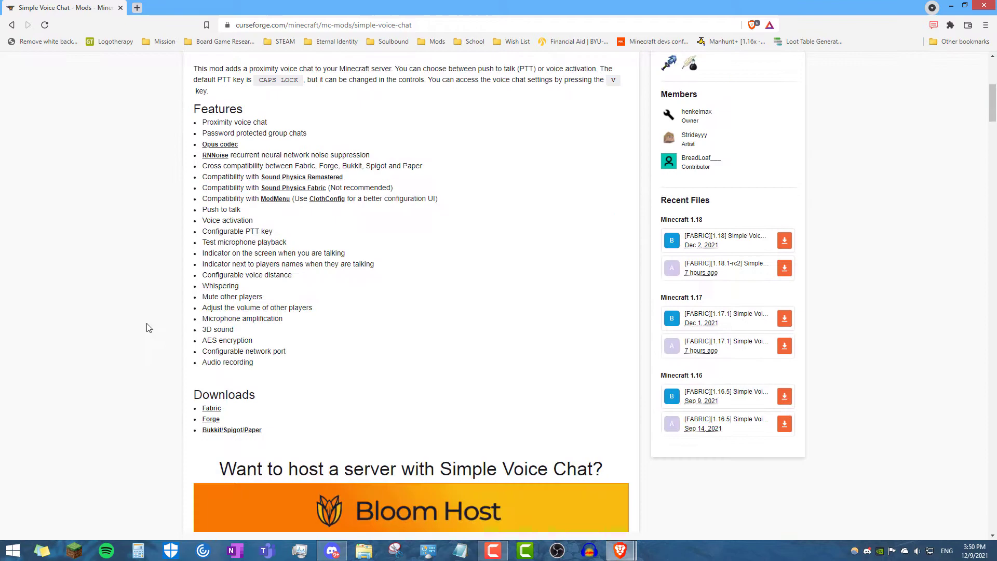
pyautogui.scroll(-5, 380, 259)
pyautogui.scroll(-5, 379, 259)
pyautogui.scroll(10, 379, 260)
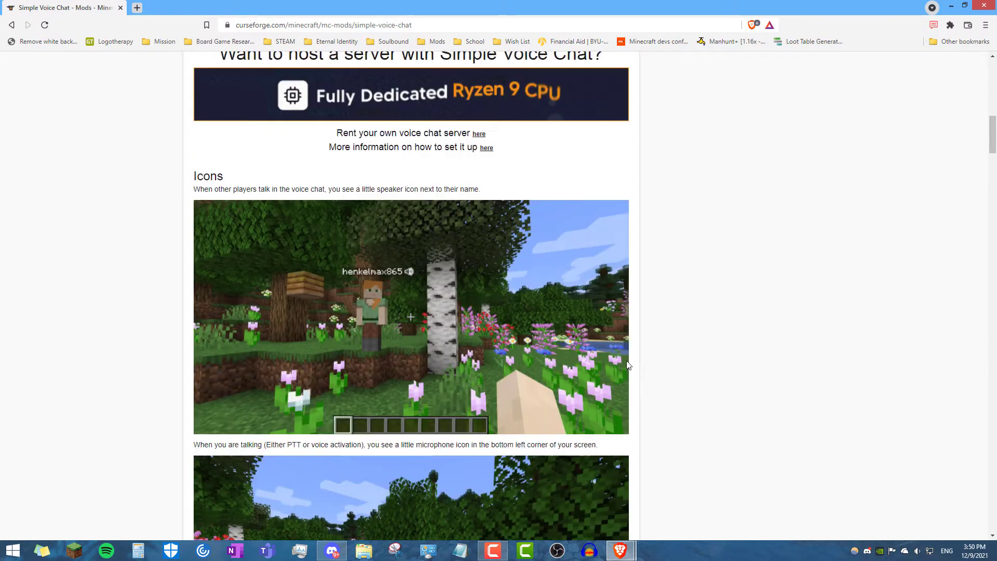
pyautogui.scroll(6, 450, 156)
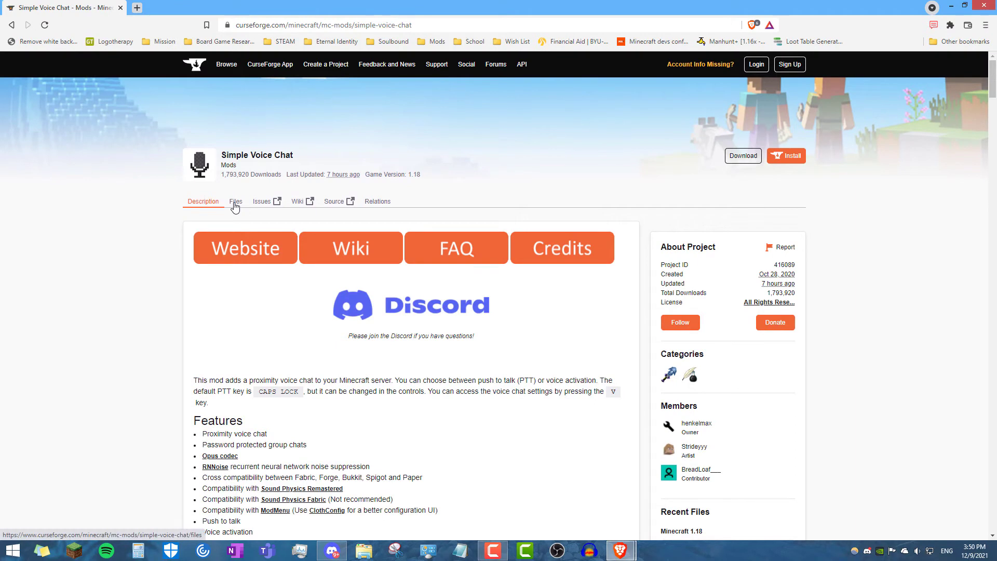
pyautogui.click(236, 207)
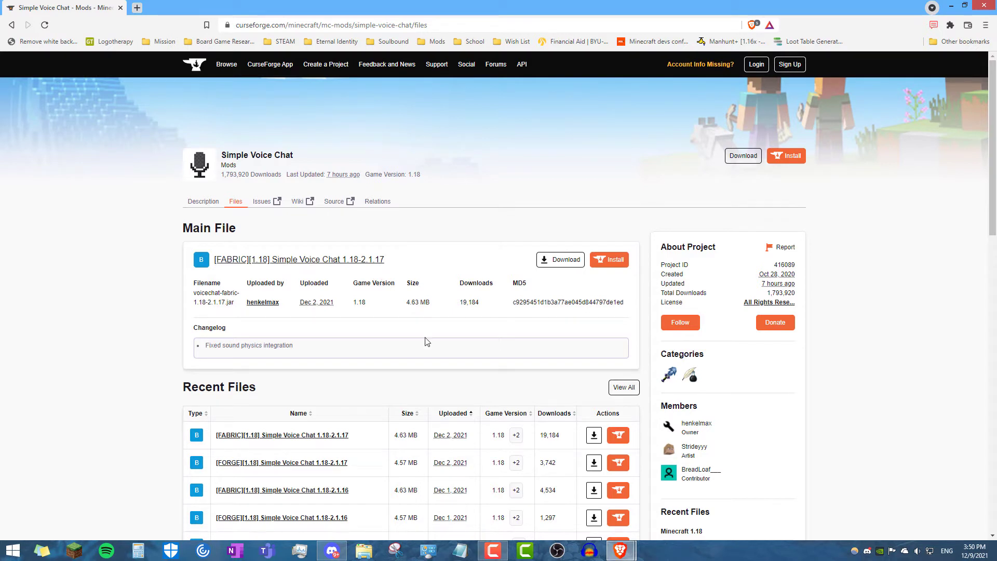
# Save the Fabric 1.18-2.1.17 voice chat jar to Downloads and return to the files list.
pyautogui.click(560, 259)
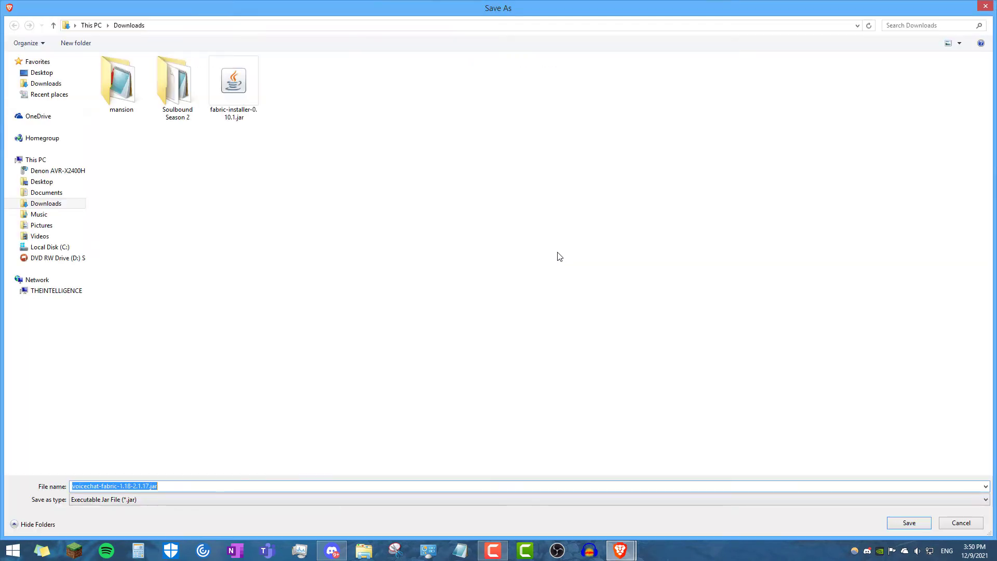
pyautogui.click(52, 203)
pyautogui.click(904, 523)
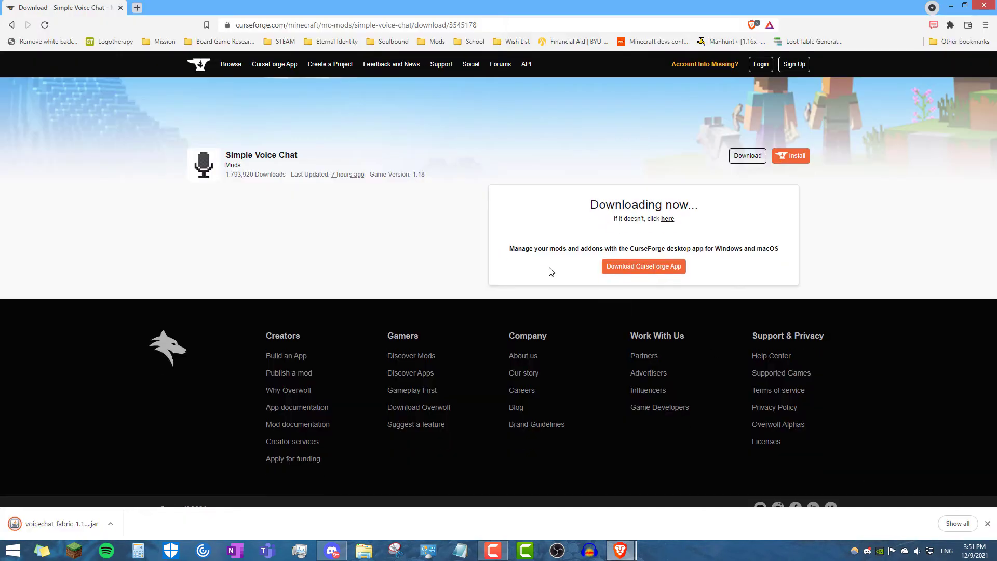
pyautogui.click(11, 25)
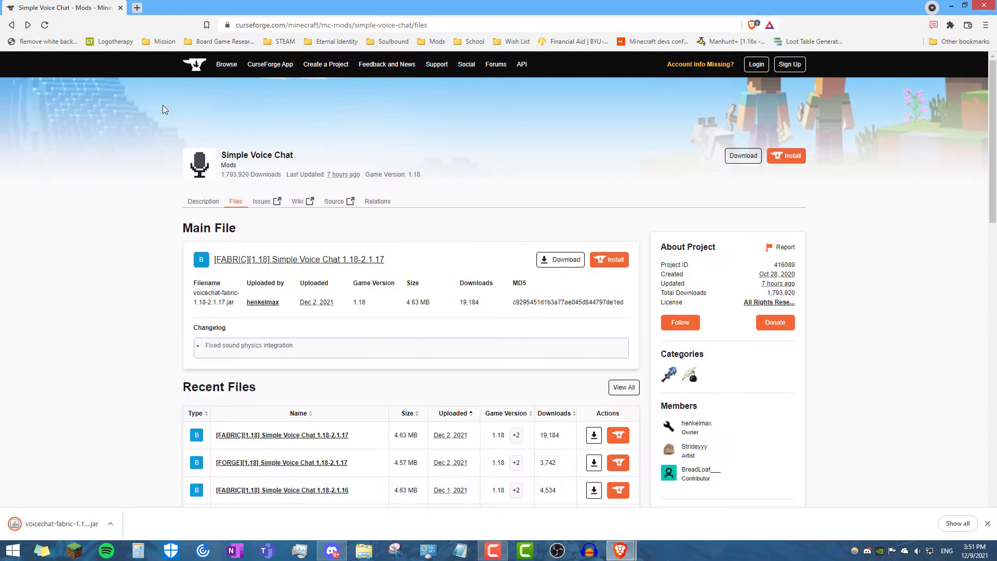
# Search 'fabric api 1.18' in a new tab and save the Fabric API 0.44.0+1.18 jar to Downloads.
pyautogui.hotkey('ctrl', 't')
pyautogui.write('fabric api')
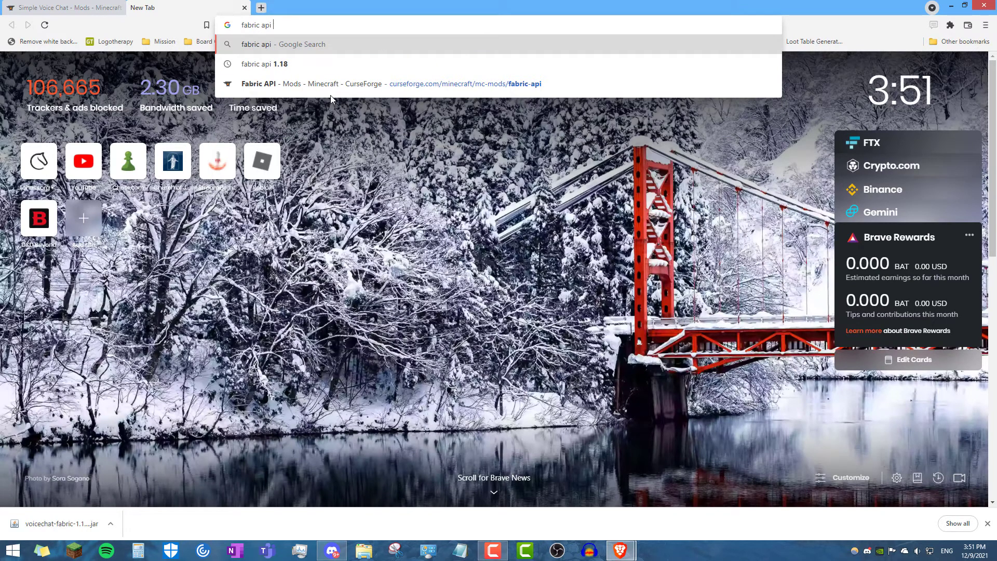
pyautogui.write(' 1.18')
pyautogui.press('Return')
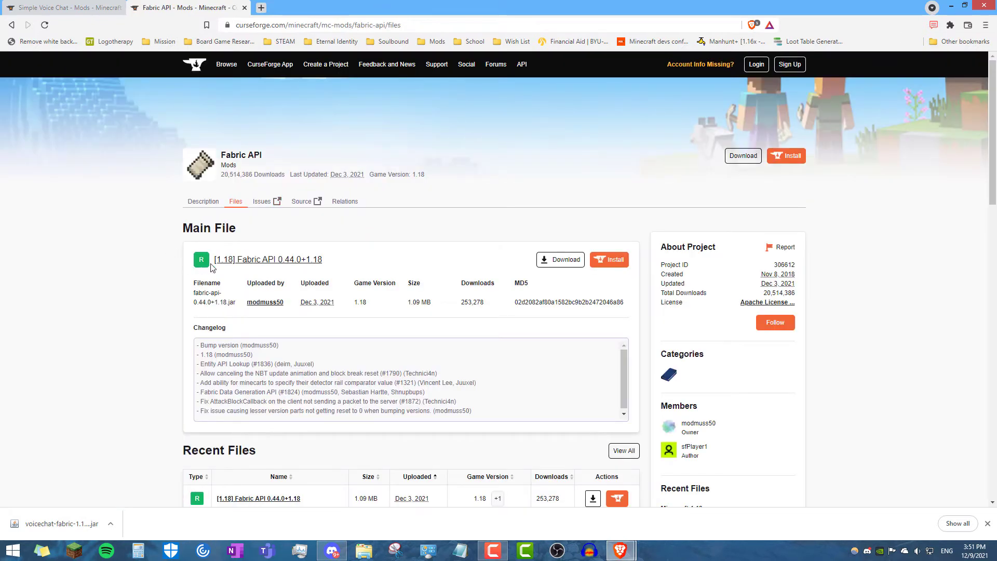
pyautogui.scroll(-1, 256, 268)
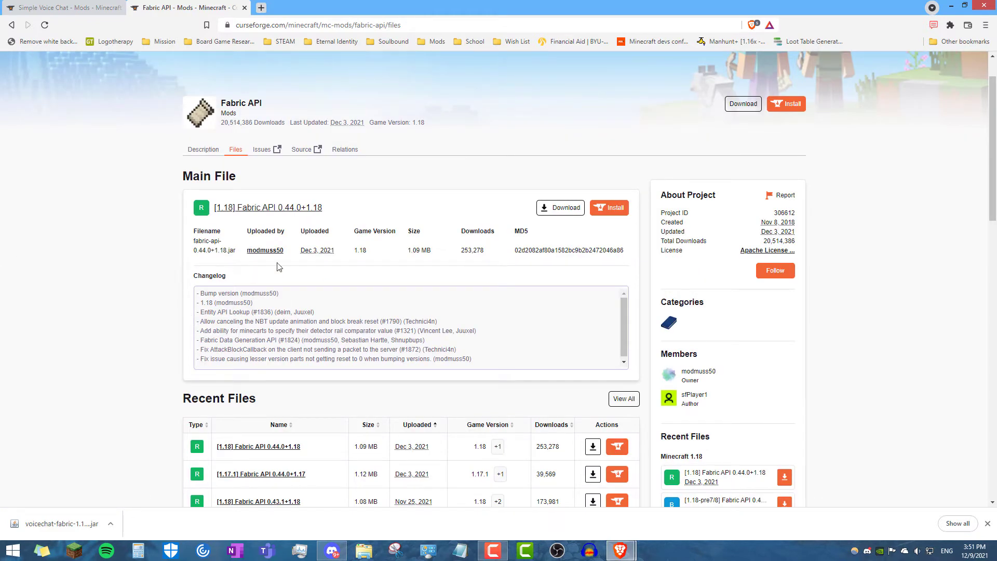
pyautogui.moveTo(314, 253)
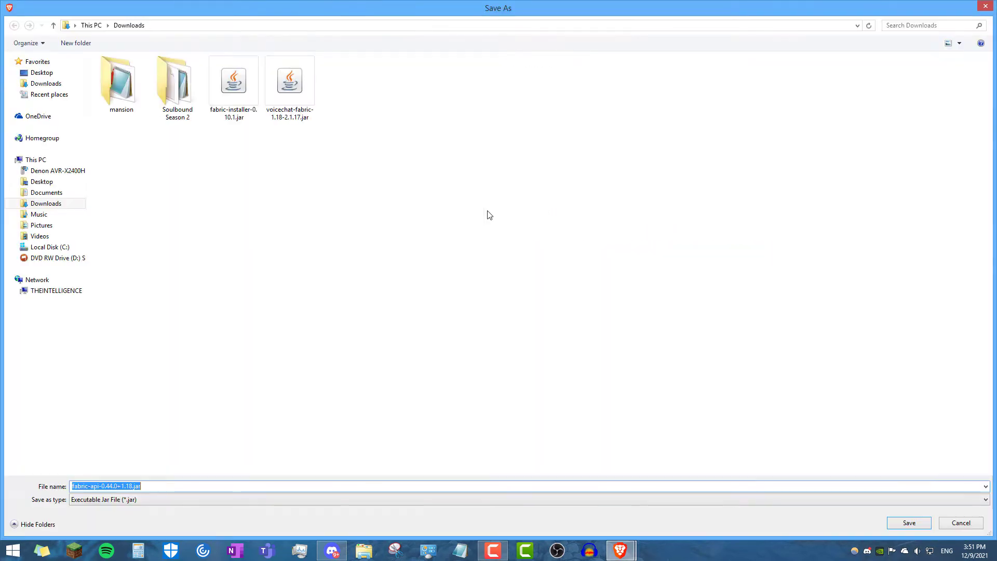
pyautogui.click(909, 522)
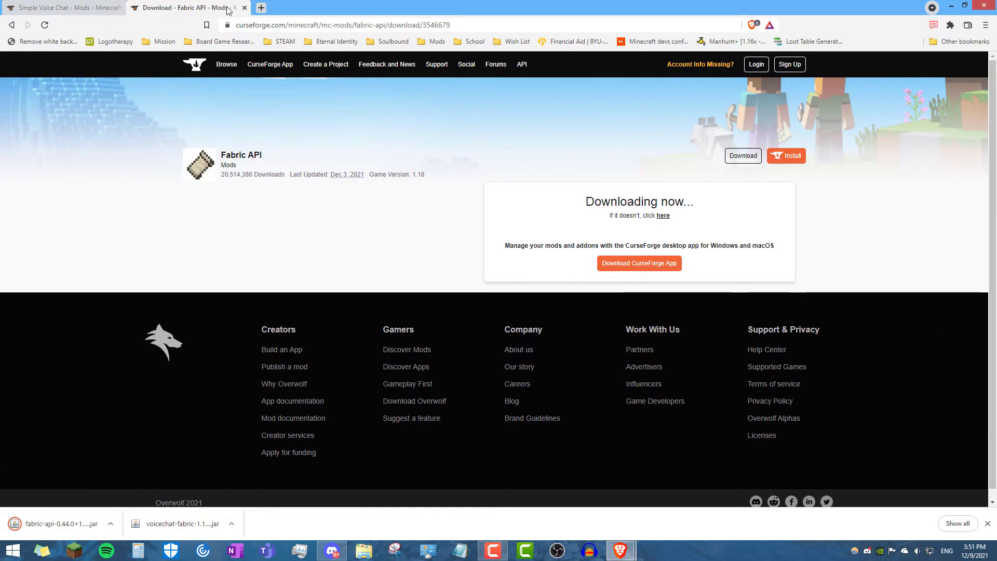
# Search 'fabric loader download' in a new tab and open the official fabricmc.net site.
pyautogui.click(261, 7)
pyautogui.write('fabr')
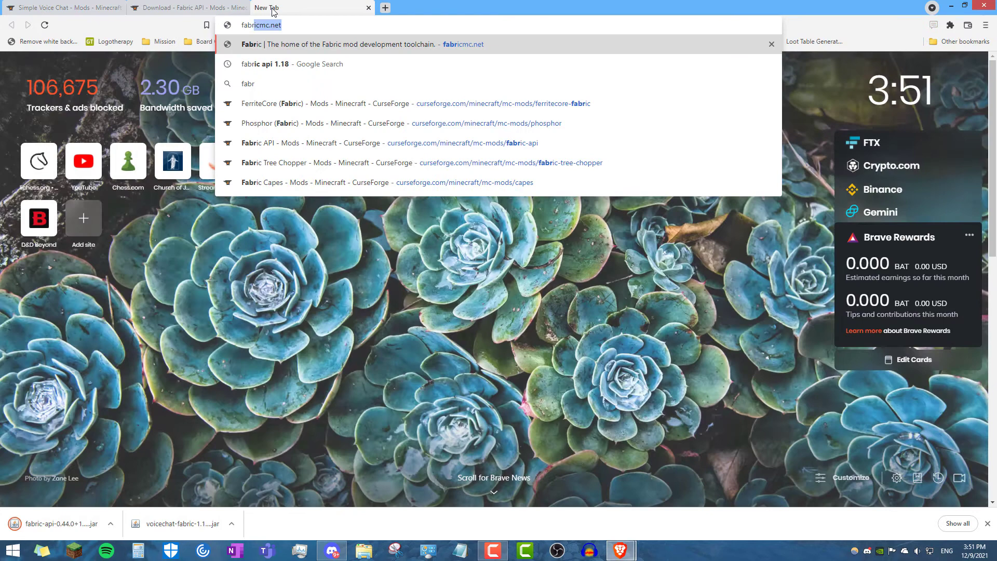
pyautogui.write('ic load')
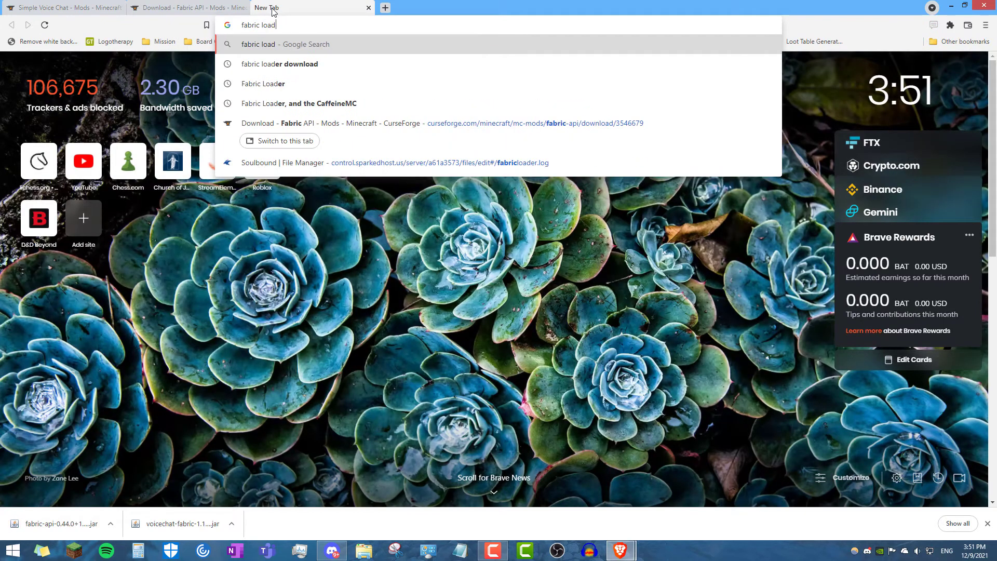
pyautogui.write('er downlo')
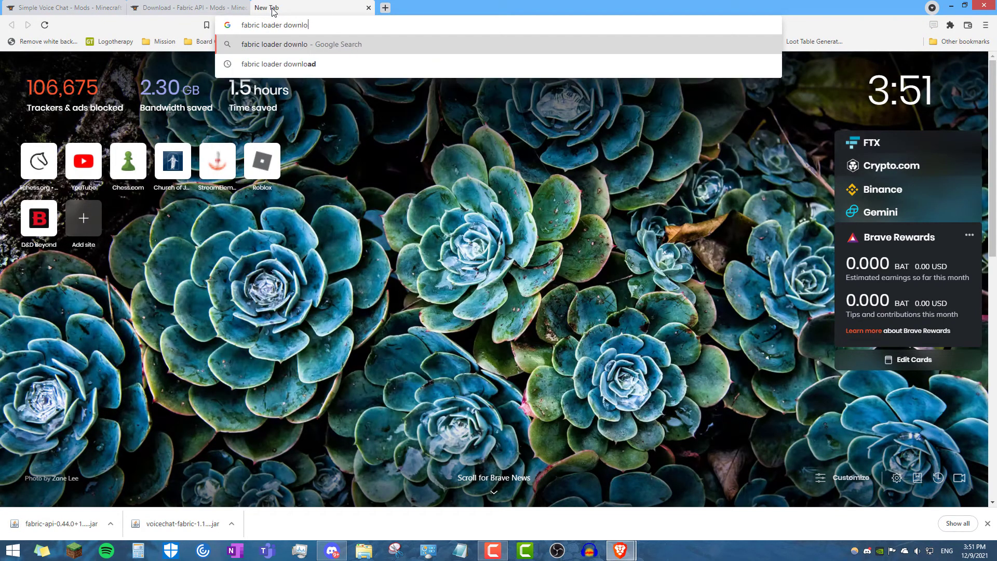
pyautogui.write('ad')
pyautogui.press('Return')
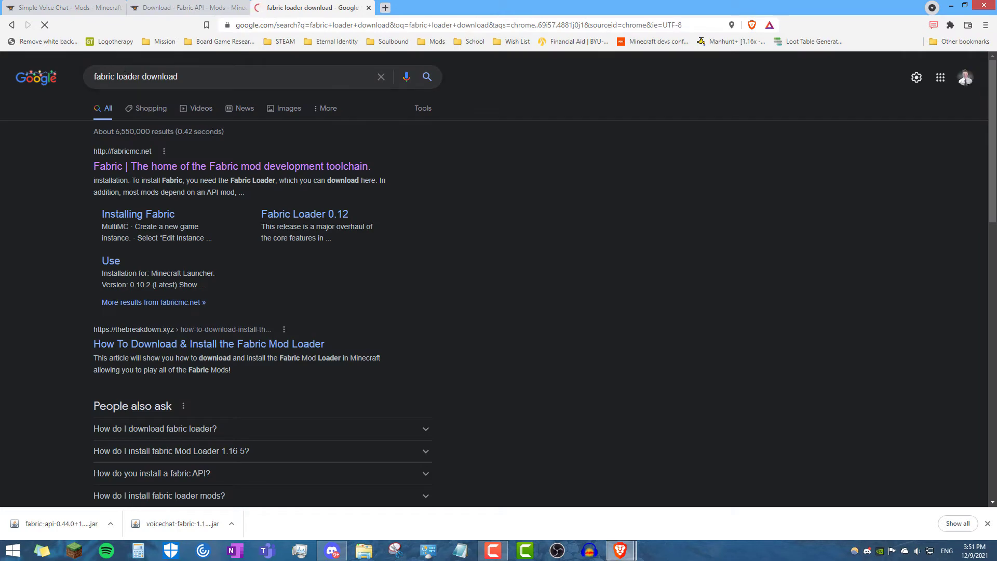
pyautogui.moveTo(197, 214); pyautogui.dragTo(208, 253)
pyautogui.click(490, 251)
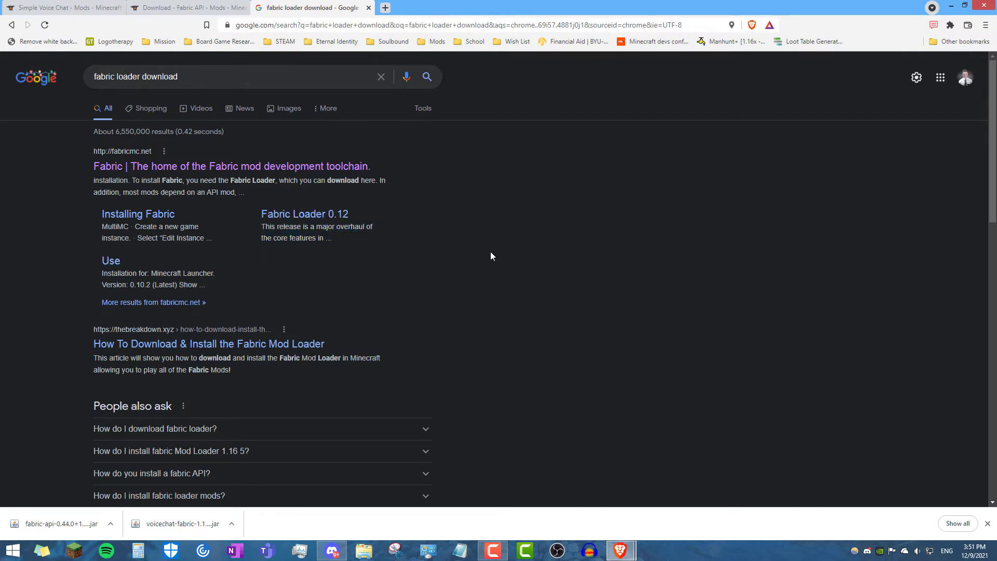
pyautogui.click(230, 165)
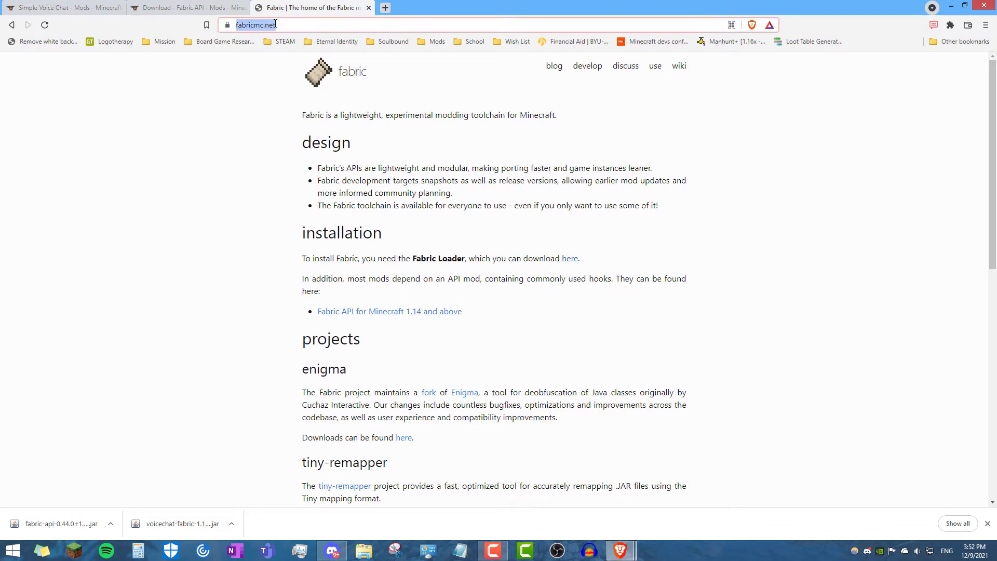
# Start the universal 0.10.2 installer download, cancel the save, and minimize both browser windows.
pyautogui.click(283, 27)
pyautogui.click(628, 236)
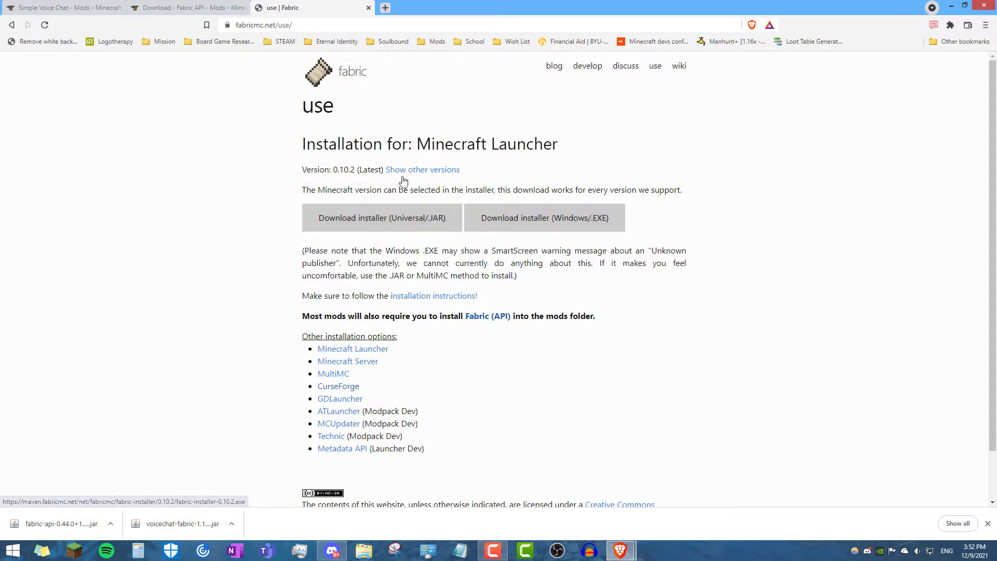
pyautogui.click(374, 224)
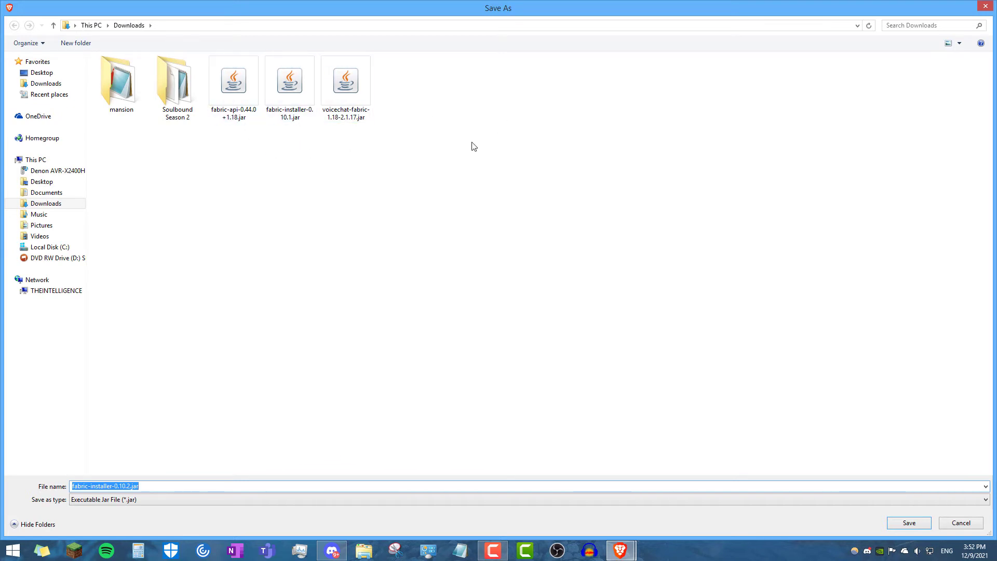
pyautogui.click(961, 523)
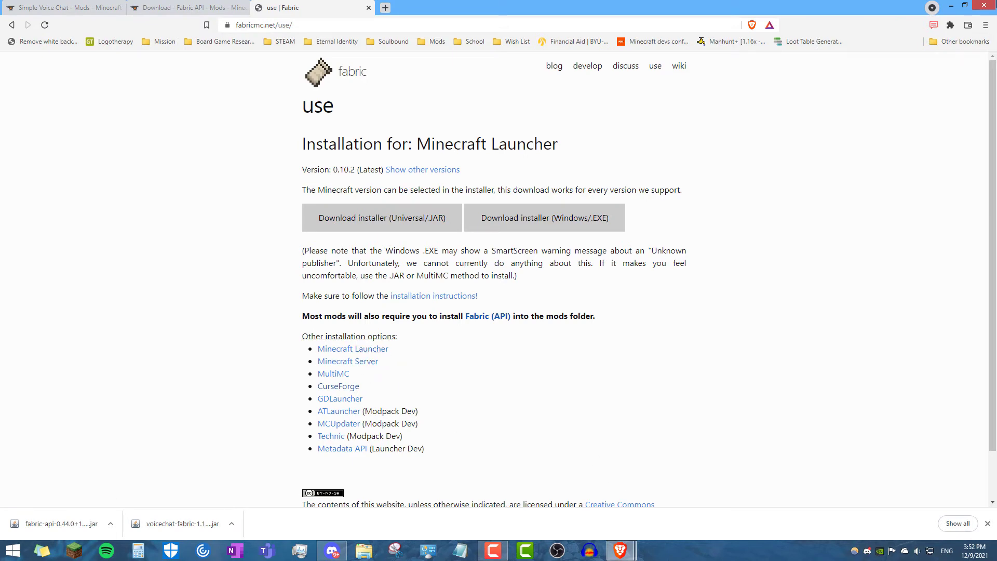
pyautogui.click(952, 5)
pyautogui.click(952, 6)
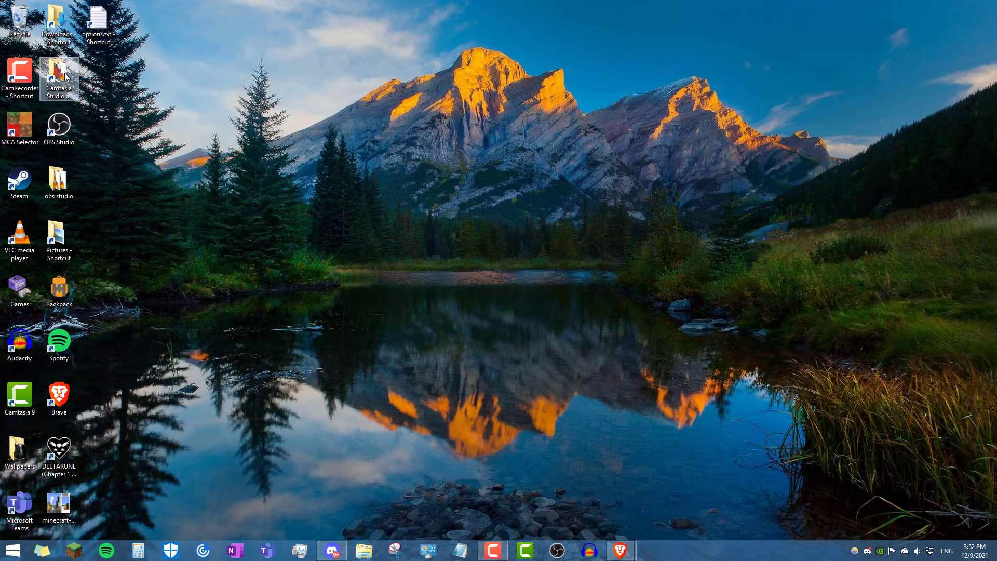
# Move the voicechat, fabric-api and fabric-installer jars from Downloads onto the desktop.
pyautogui.doubleClick(59, 26)
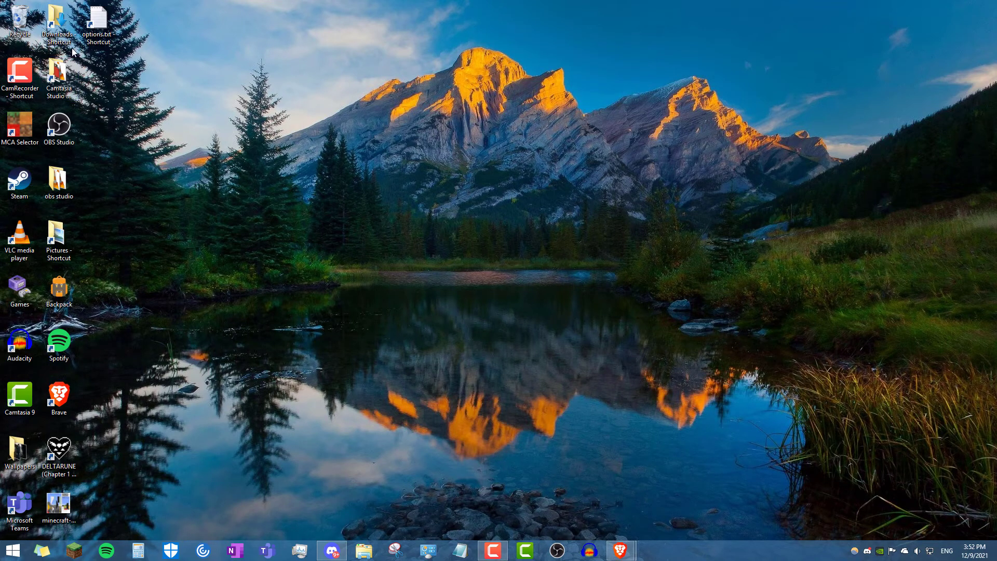
pyautogui.click(592, 346)
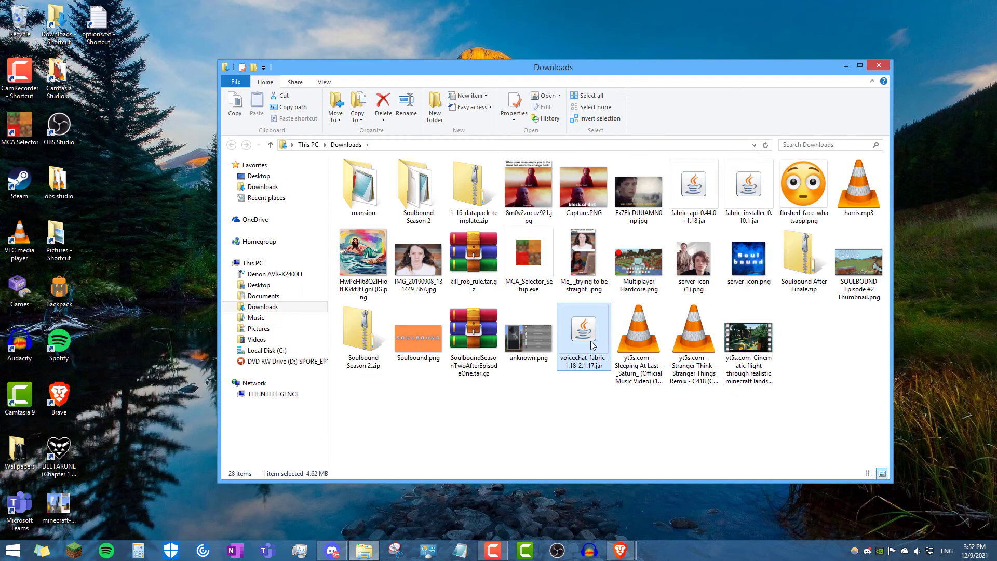
pyautogui.moveTo(504, 332); pyautogui.dragTo(186, 303)
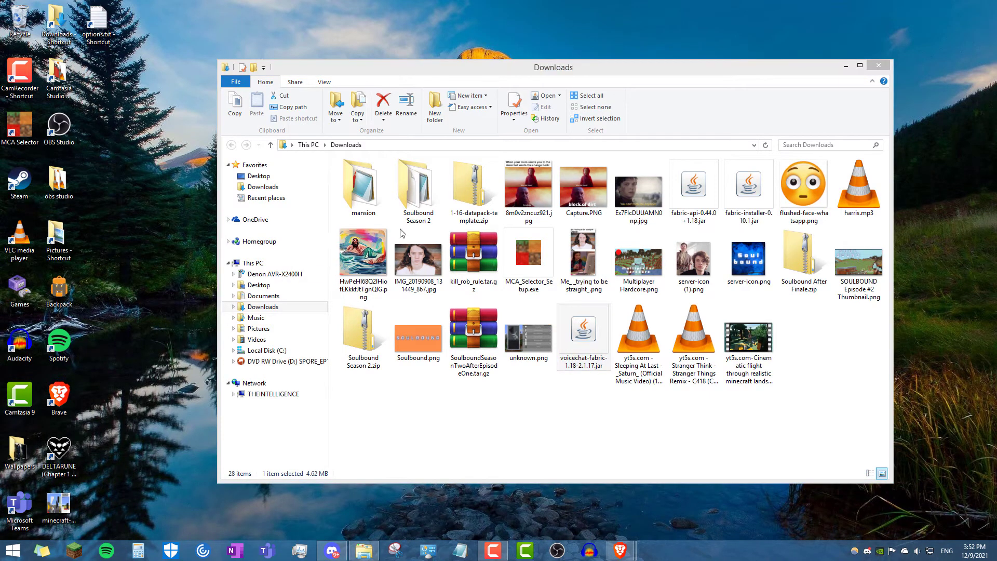
pyautogui.moveTo(694, 187); pyautogui.dragTo(166, 242)
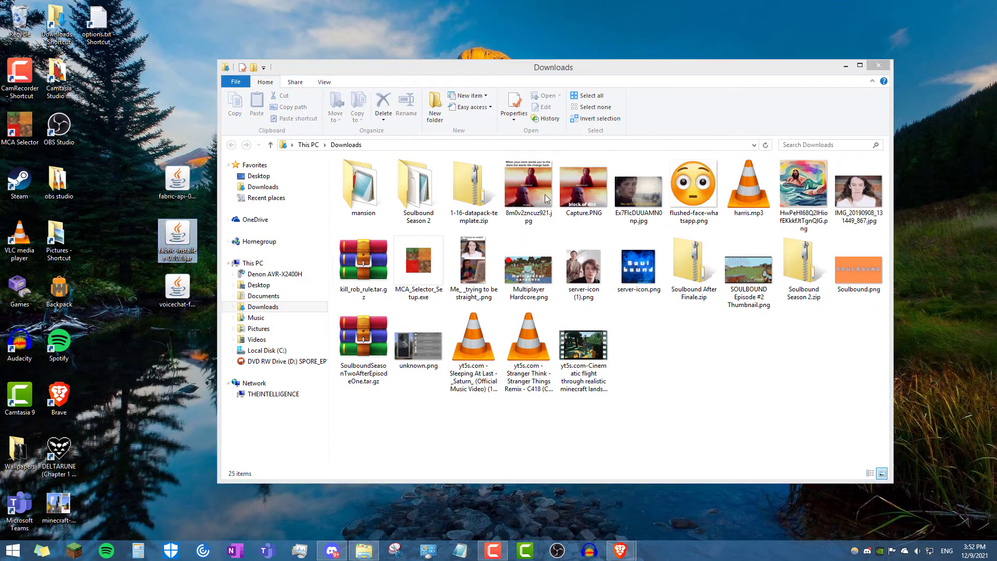
# Minimize the Downloads window and launch the fabric-installer jar from the desktop.
pyautogui.click(846, 66)
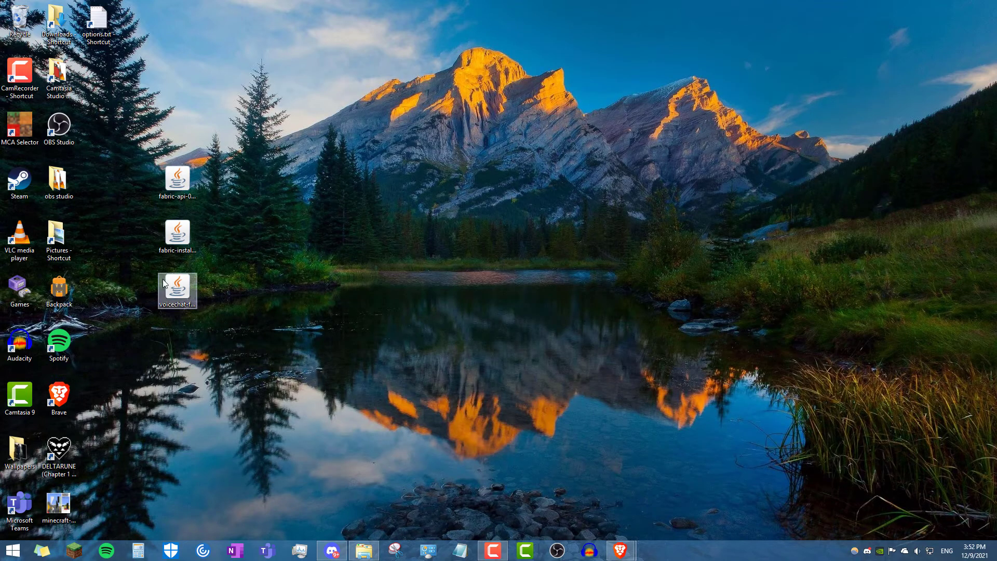
pyautogui.click(174, 224)
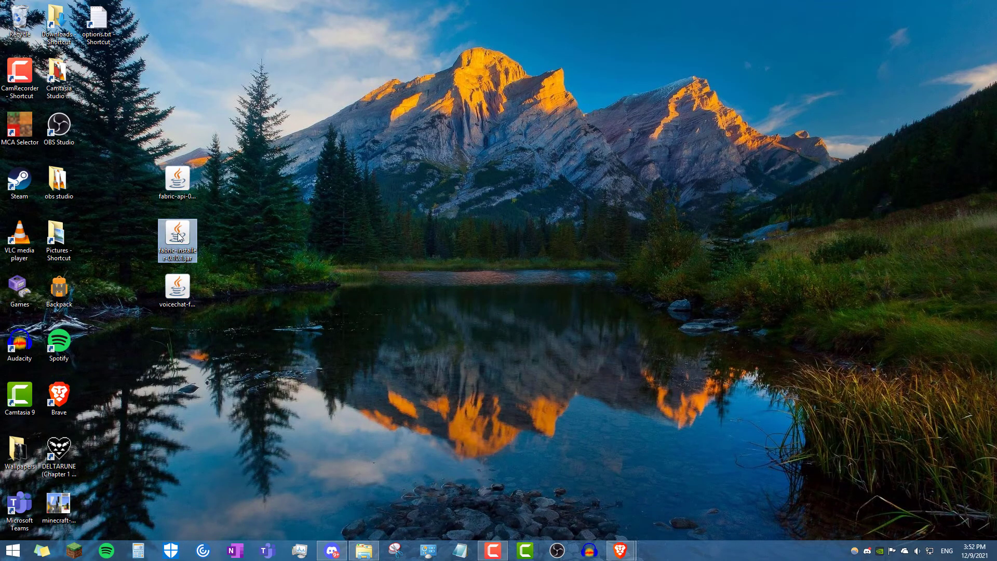
pyautogui.doubleClick(178, 236)
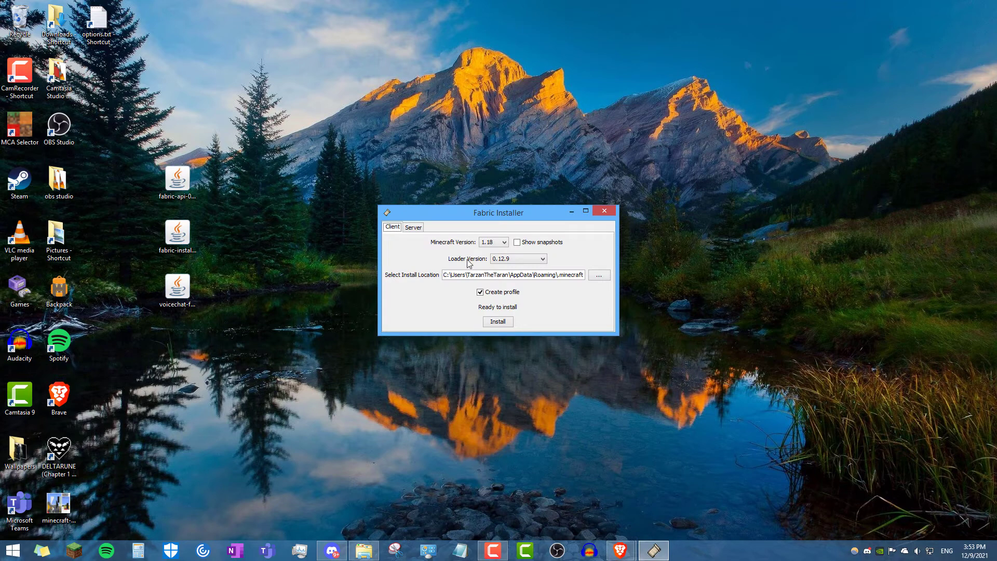
# On the Client tab, confirm Minecraft version 1.18 and loader version 0.12.9.
pyautogui.click(515, 259)
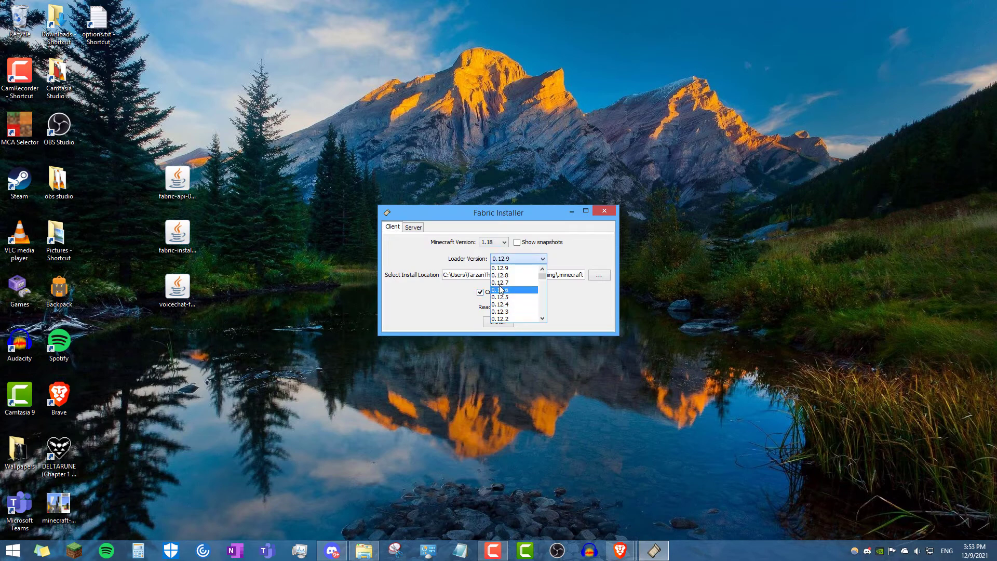
pyautogui.click(507, 267)
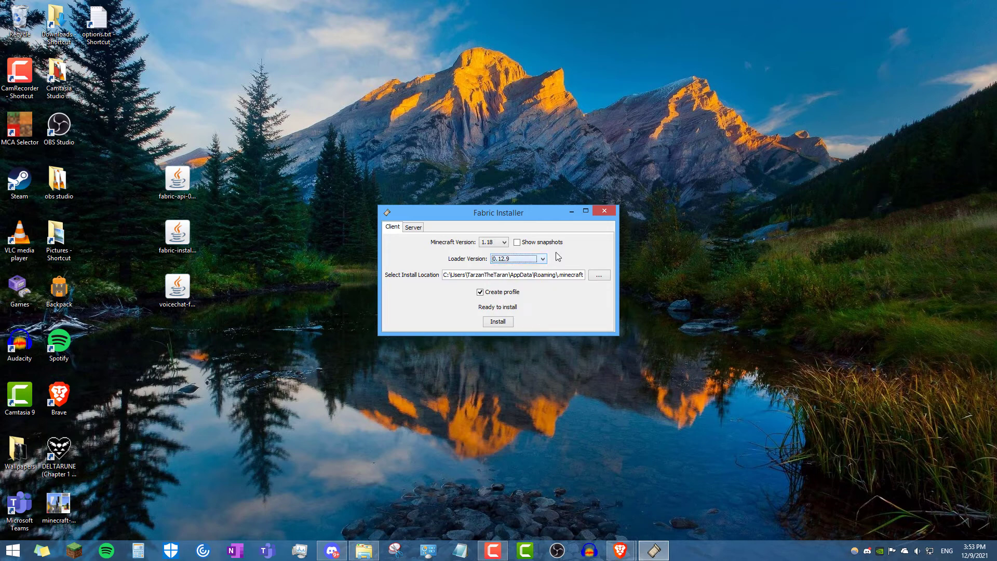
pyautogui.click(501, 242)
pyautogui.click(486, 251)
pyautogui.click(519, 261)
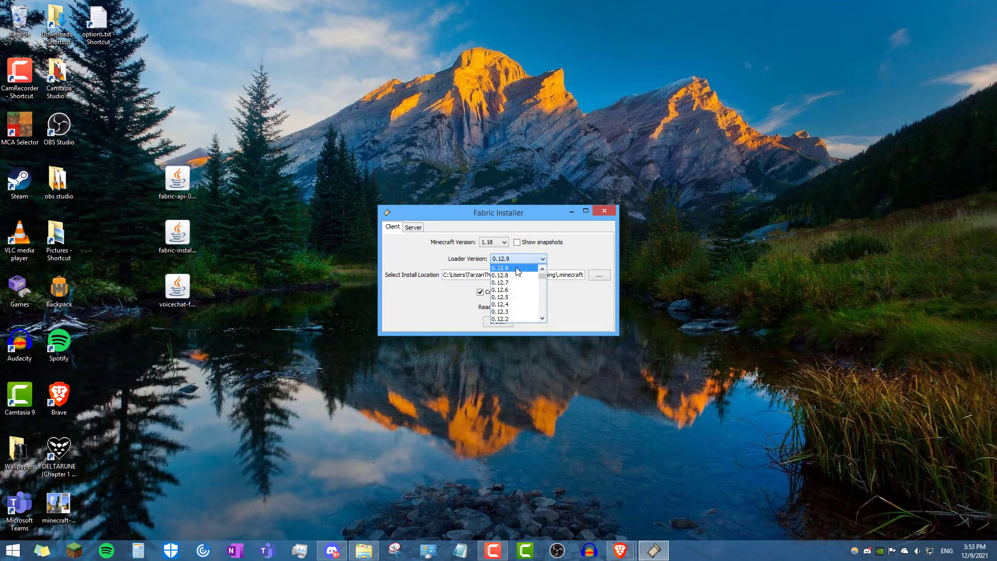
pyautogui.click(515, 268)
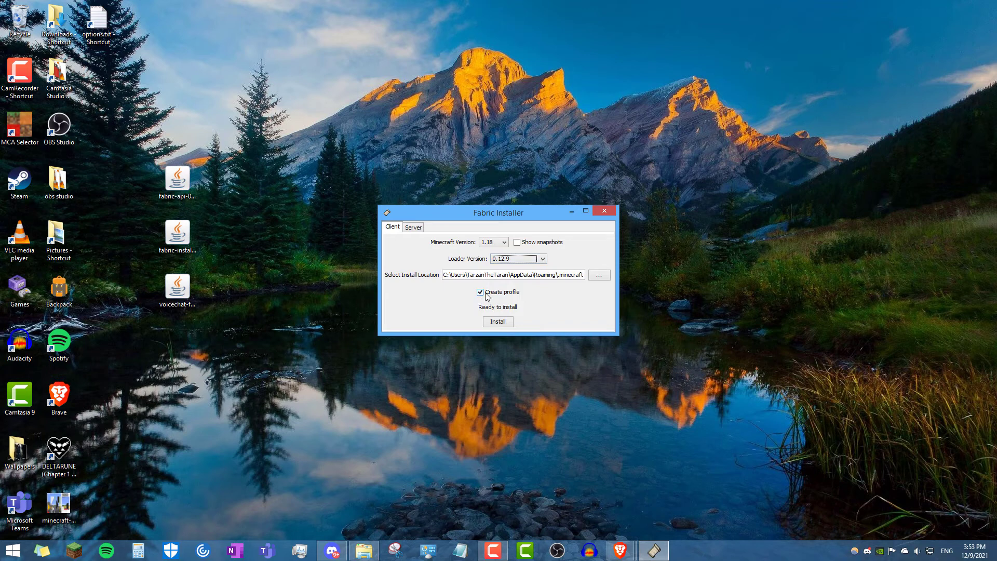
pyautogui.click(413, 228)
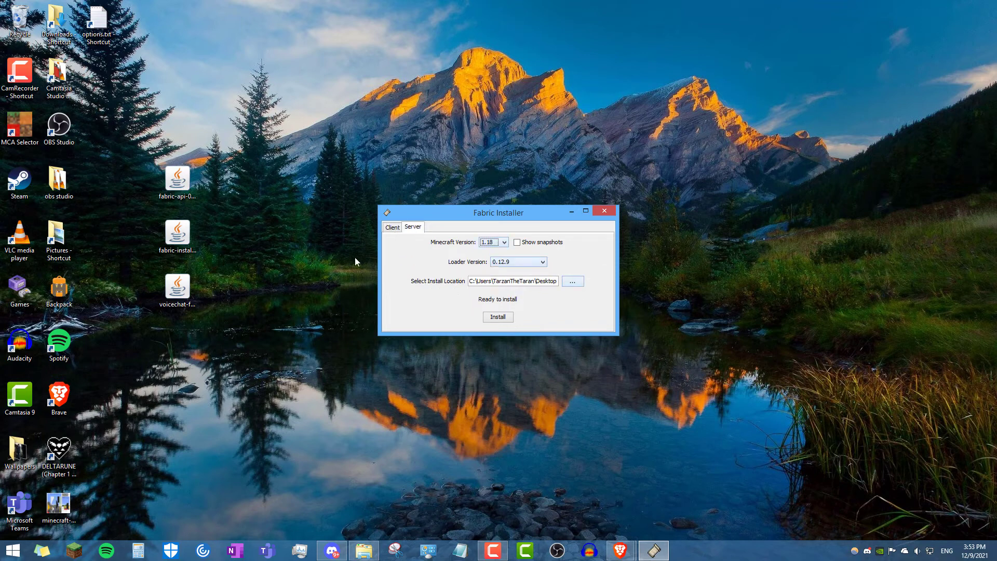
pyautogui.click(394, 229)
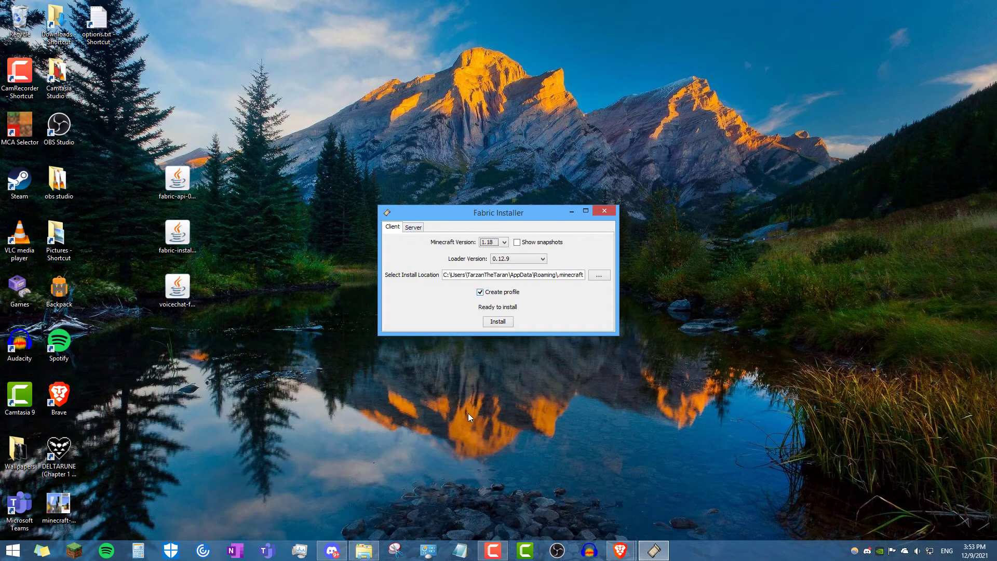
# Install the Fabric client with a launcher profile, dismiss the success message, and close the installer.
pyautogui.click(493, 323)
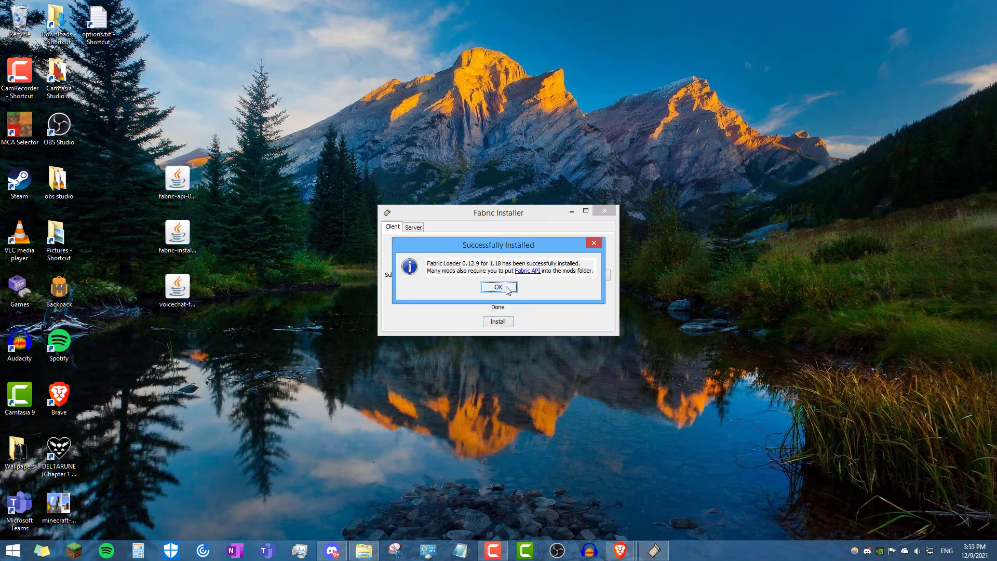
pyautogui.click(498, 287)
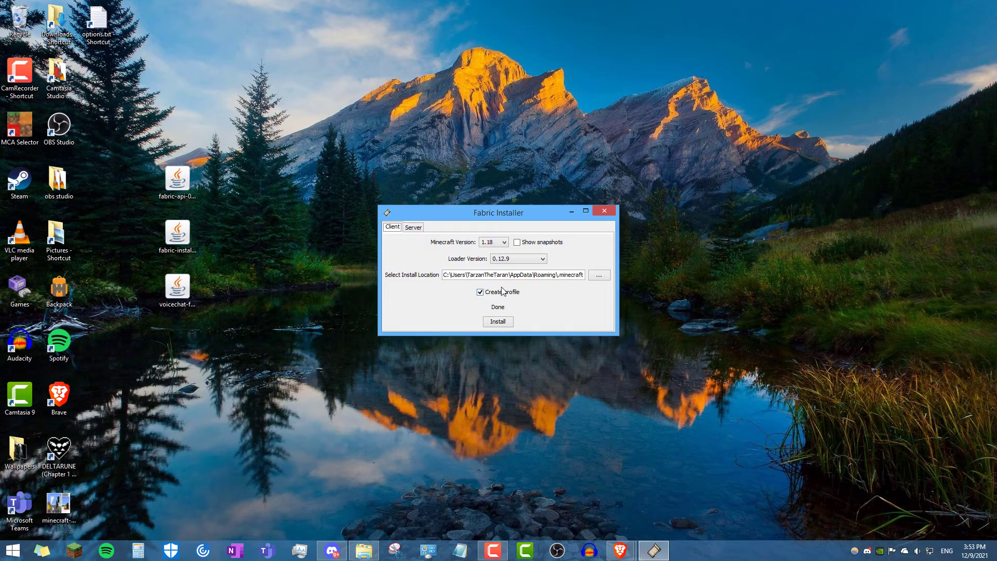
pyautogui.click(605, 211)
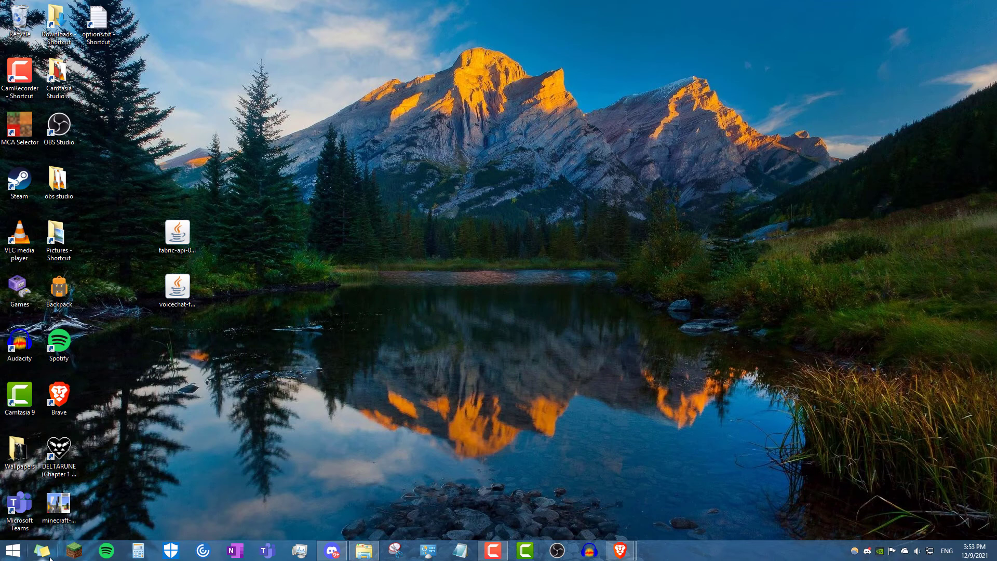
# Start the Minecraft Launcher, confirm fabric-loader-1.18 is selected, and show the Installations list.
pyautogui.click(68, 552)
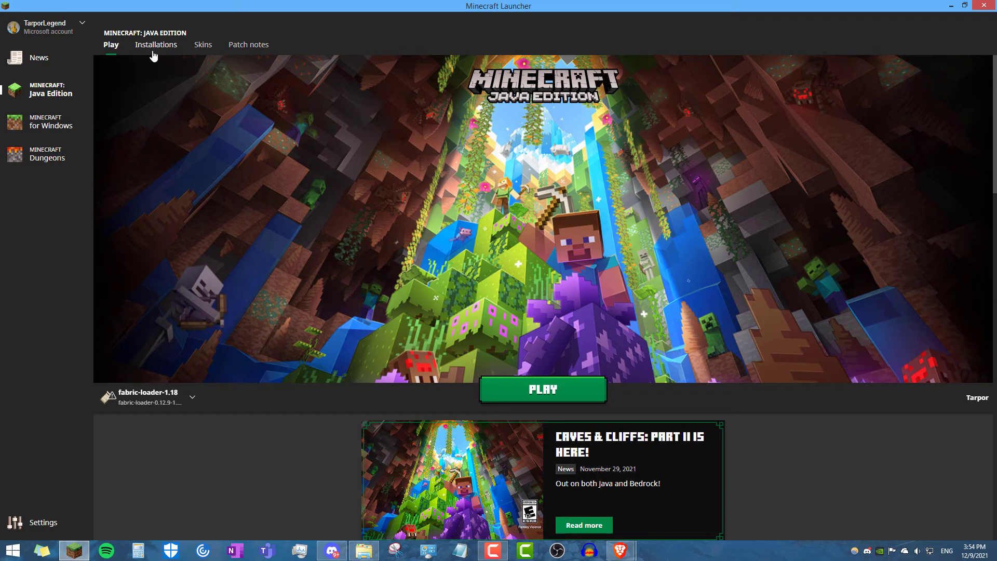
pyautogui.moveTo(121, 404)
pyautogui.click(172, 401)
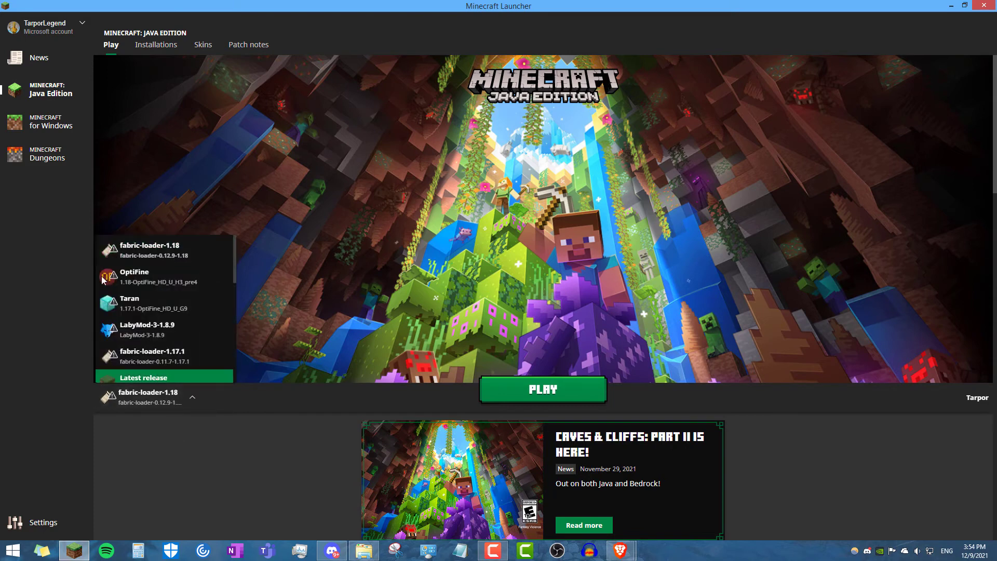
pyautogui.click(166, 401)
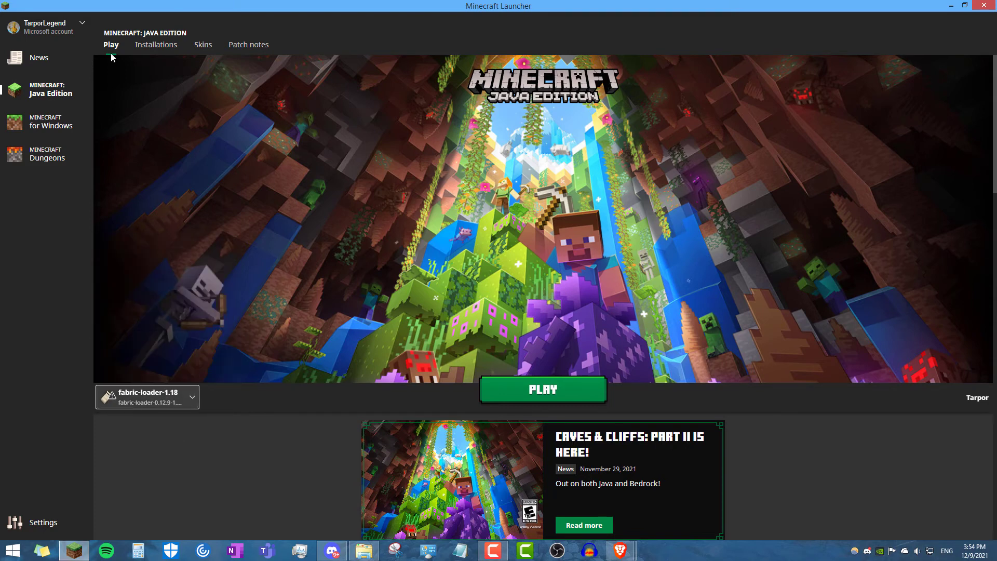
pyautogui.click(138, 50)
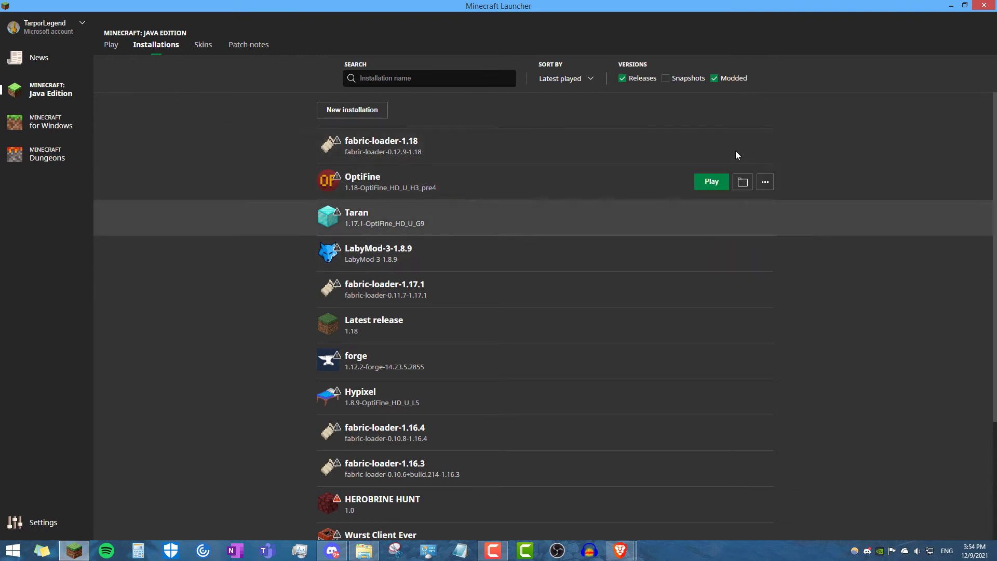
# Open the fabric-loader-1.18 installation's .minecraft folder via its folder button.
pyautogui.click(740, 156)
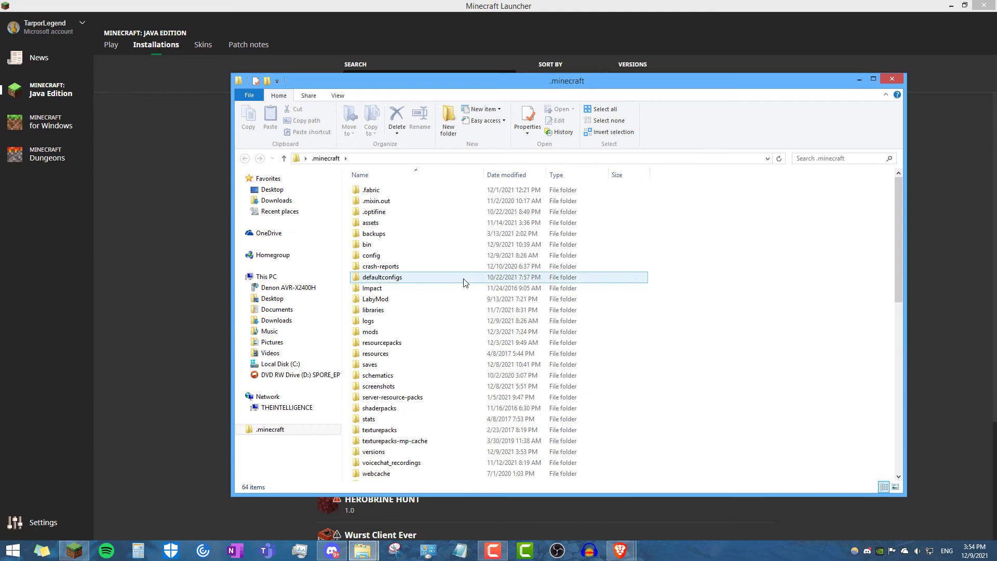
# Maximize the .minecraft window and switch its view to Extra large icons.
pyautogui.doubleClick(570, 81)
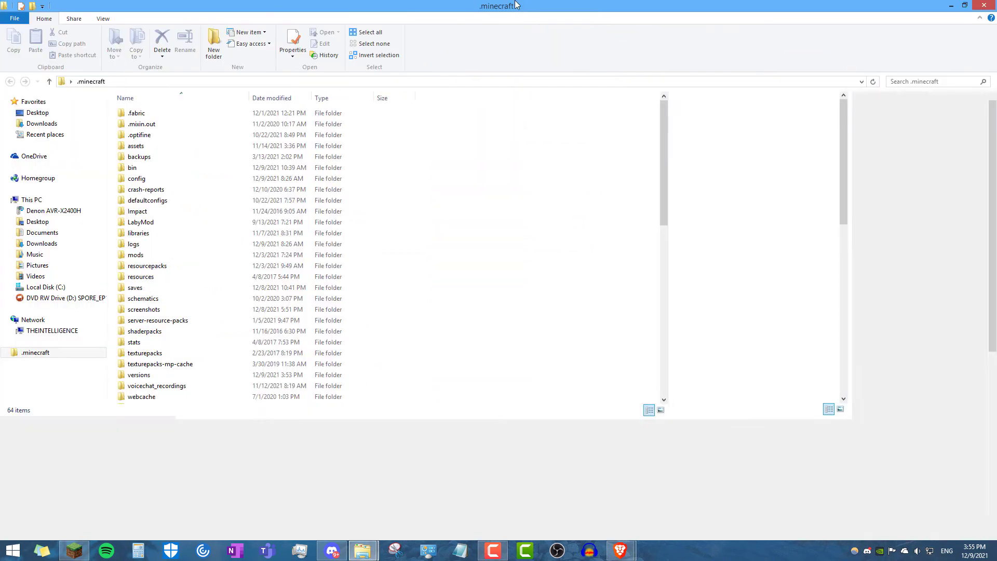
pyautogui.rightClick(583, 254)
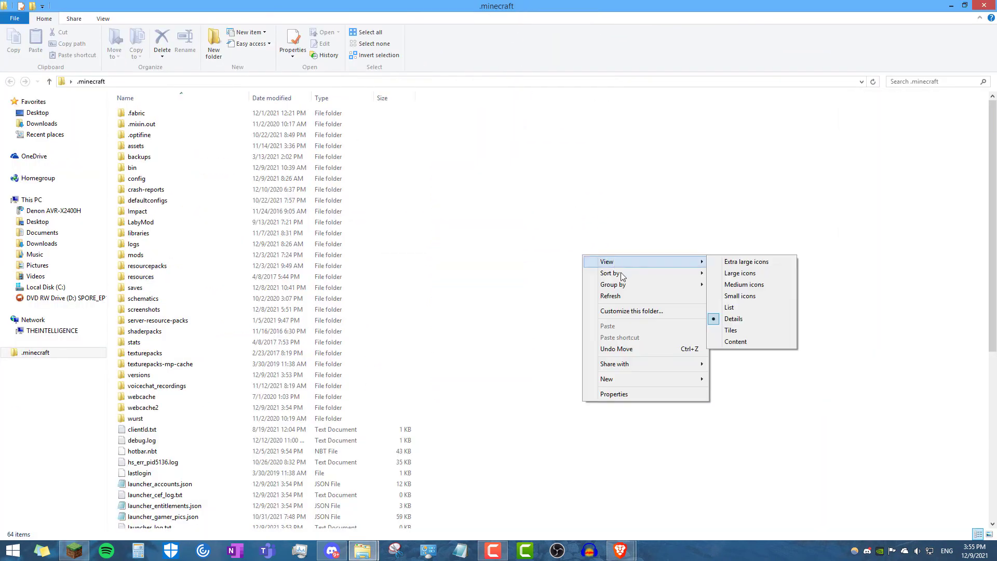
pyautogui.moveTo(631, 262)
pyautogui.click(738, 261)
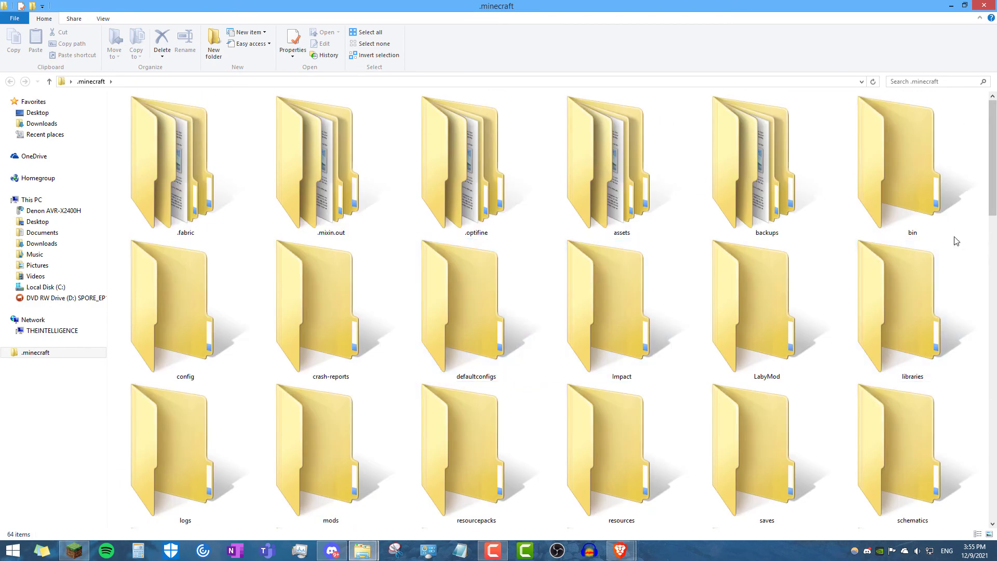
pyautogui.moveTo(994, 208); pyautogui.dragTo(995, 229)
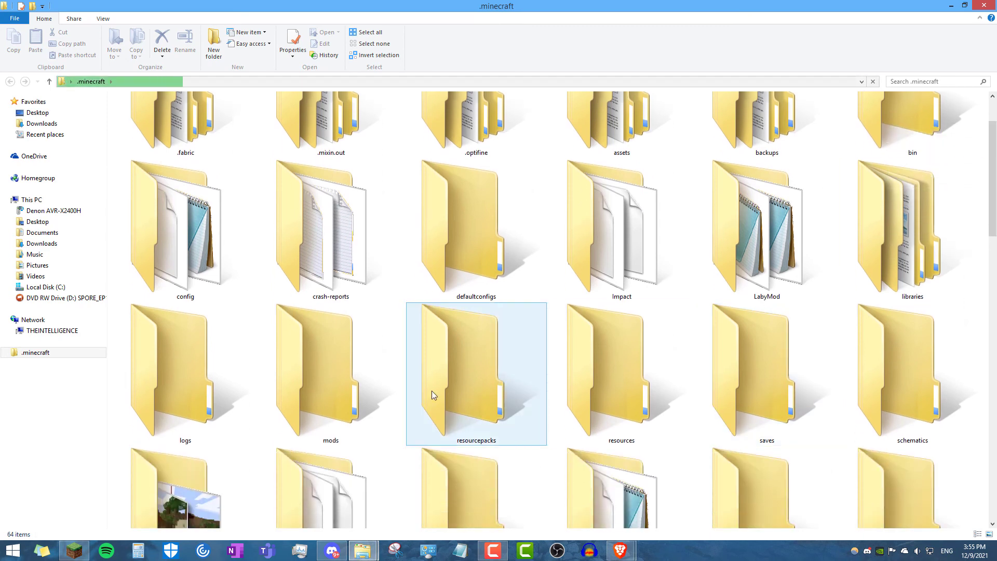
# Open the mods folder and select all 13 existing jar files.
pyautogui.click(244, 400)
pyautogui.doubleClick(318, 398)
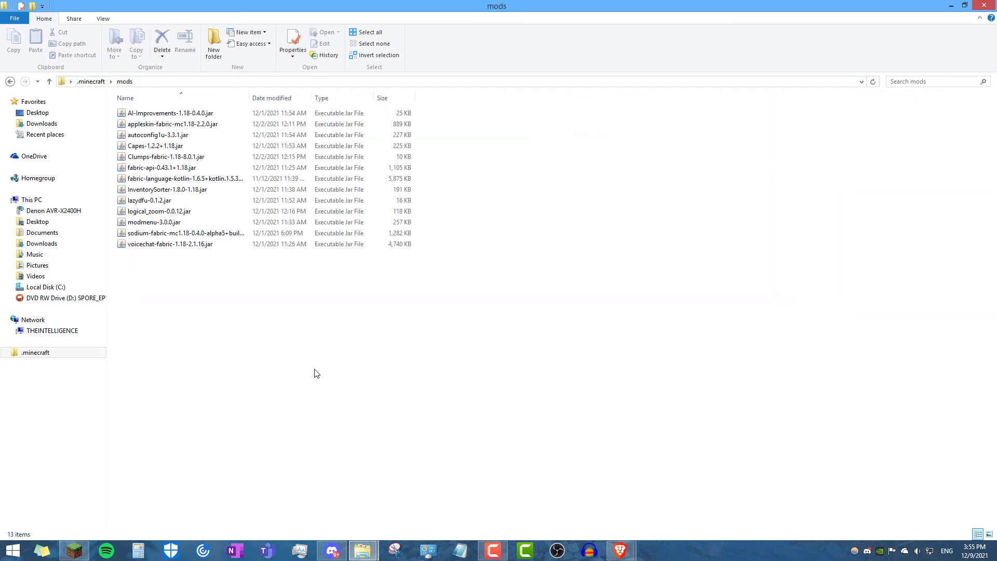
pyautogui.moveTo(251, 347); pyautogui.dragTo(173, 110)
pyautogui.click(270, 357)
pyautogui.moveTo(278, 327); pyautogui.dragTo(152, 114)
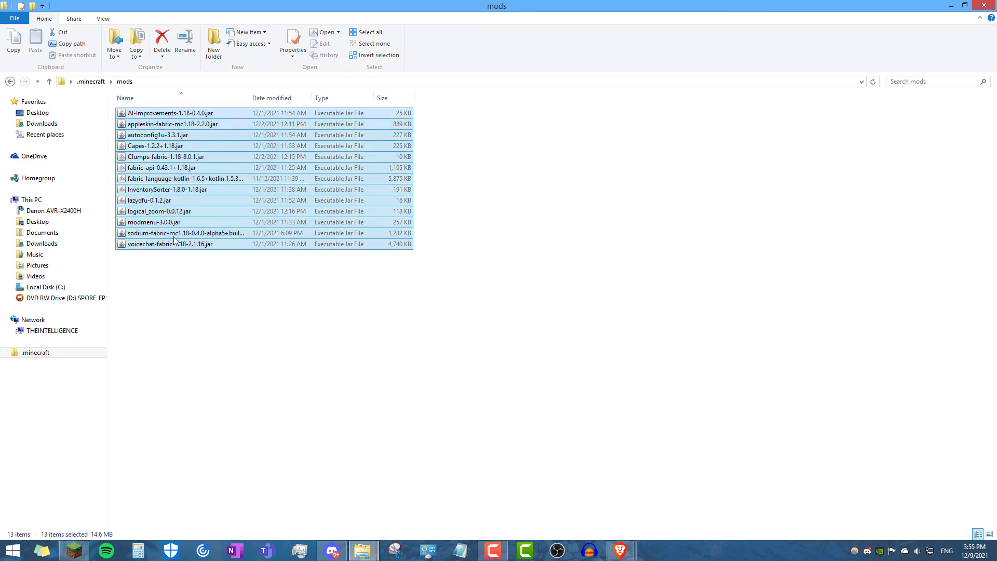
# Leave only fabric-api-0.44.0+1.18.jar and voicechat-fabric-1.18-2.1.17.jar in mods, then close Explorer.
pyautogui.click(217, 291)
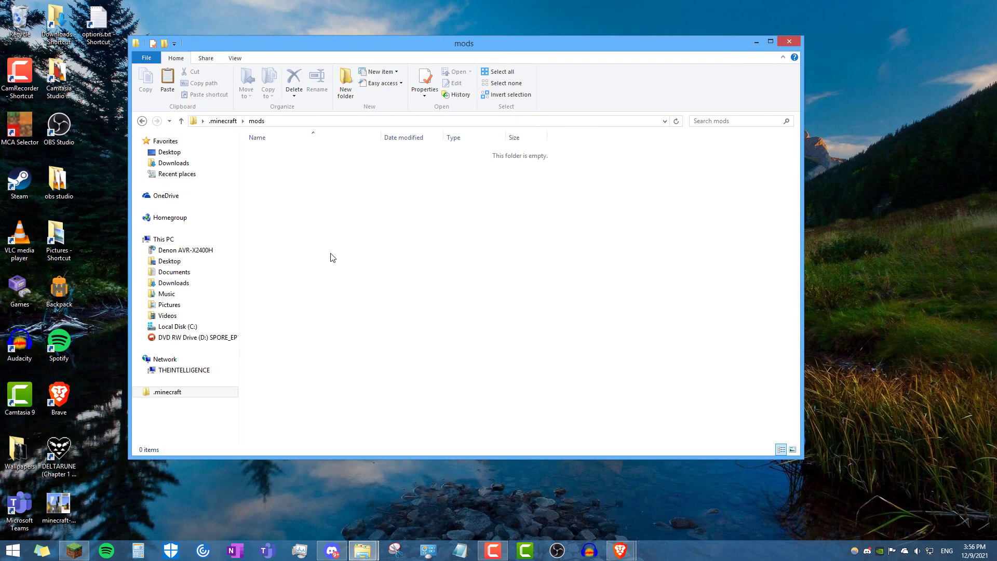
pyautogui.moveTo(380, 302); pyautogui.dragTo(267, 136)
pyautogui.moveTo(178, 242); pyautogui.dragTo(469, 242)
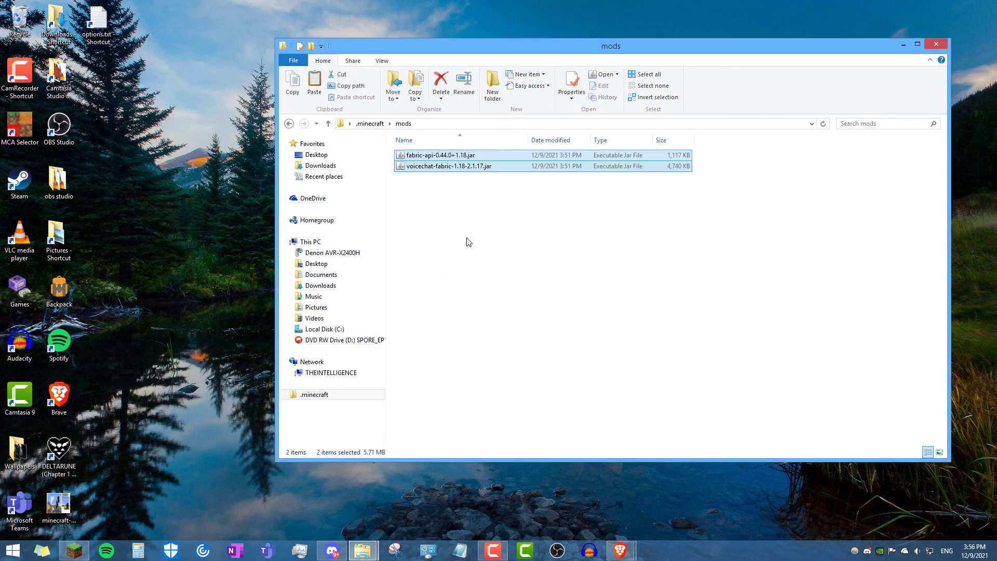
pyautogui.click(447, 200)
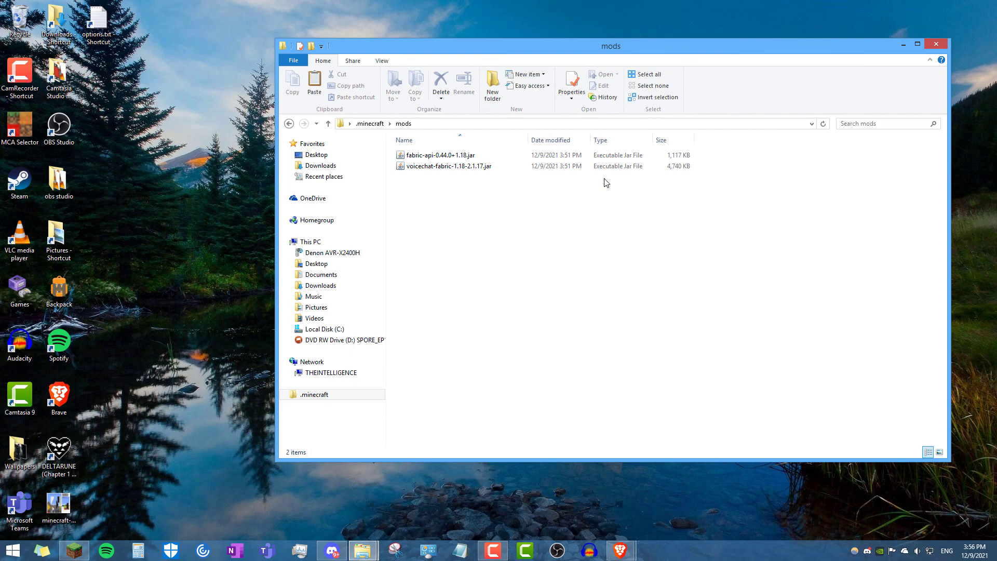
pyautogui.hotkey('alt', 'F4')
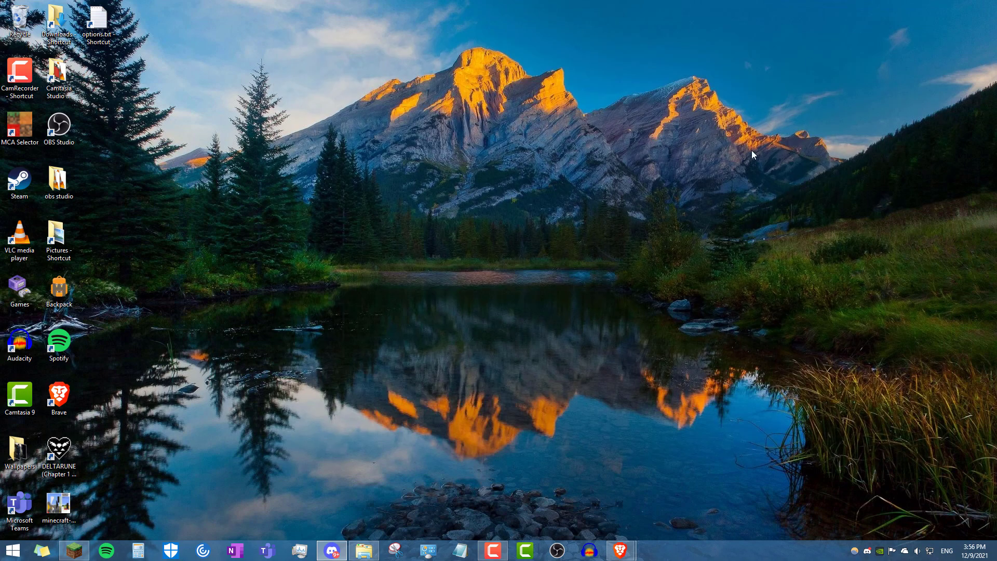